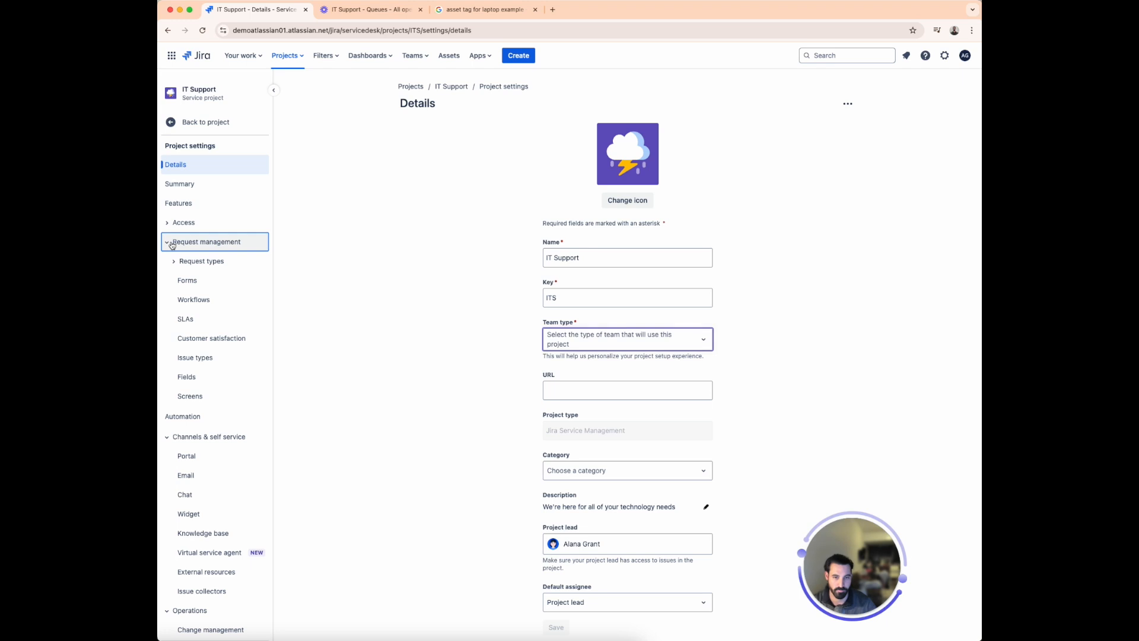
Step: Create a blank form in the IT Support project's forms and title it "Get IT Help"
left_click(189, 281)
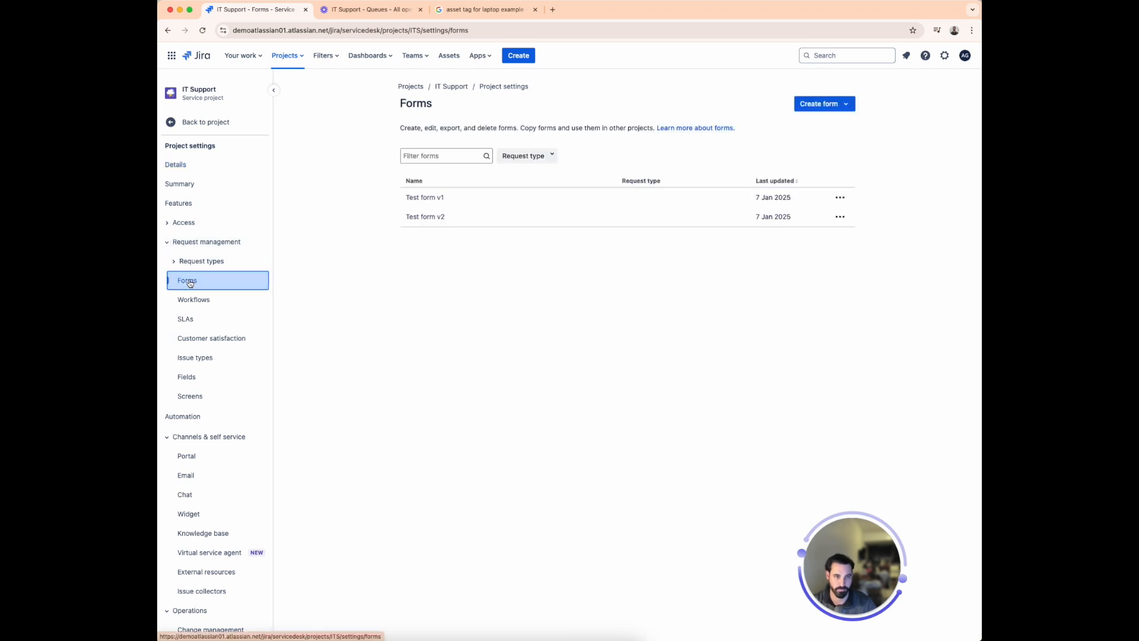
left_click(840, 109)
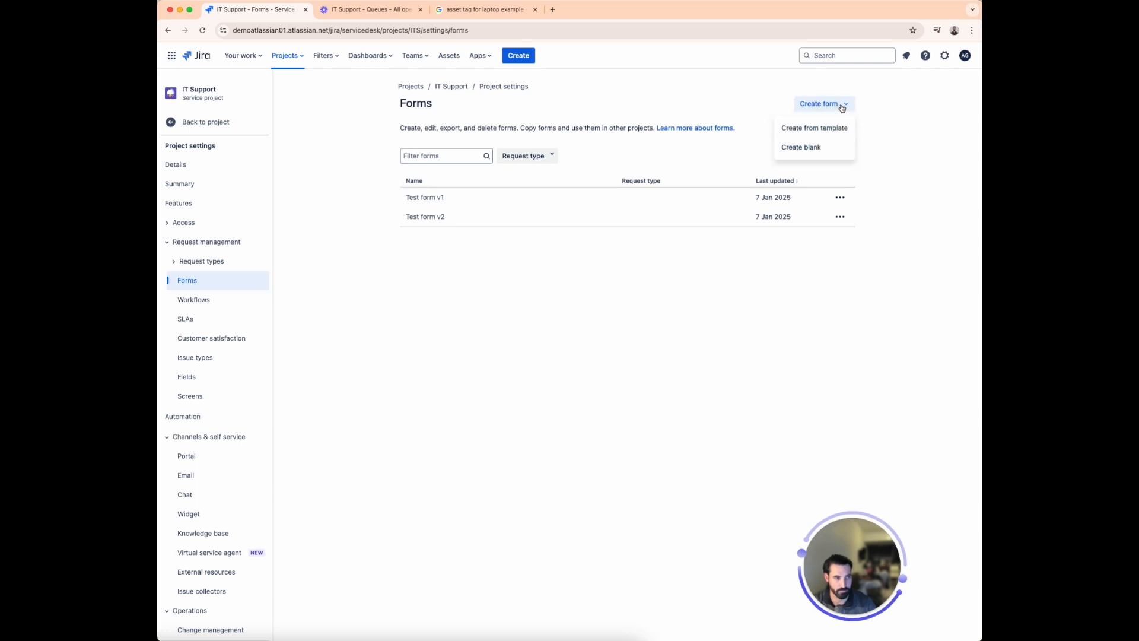
left_click(820, 149)
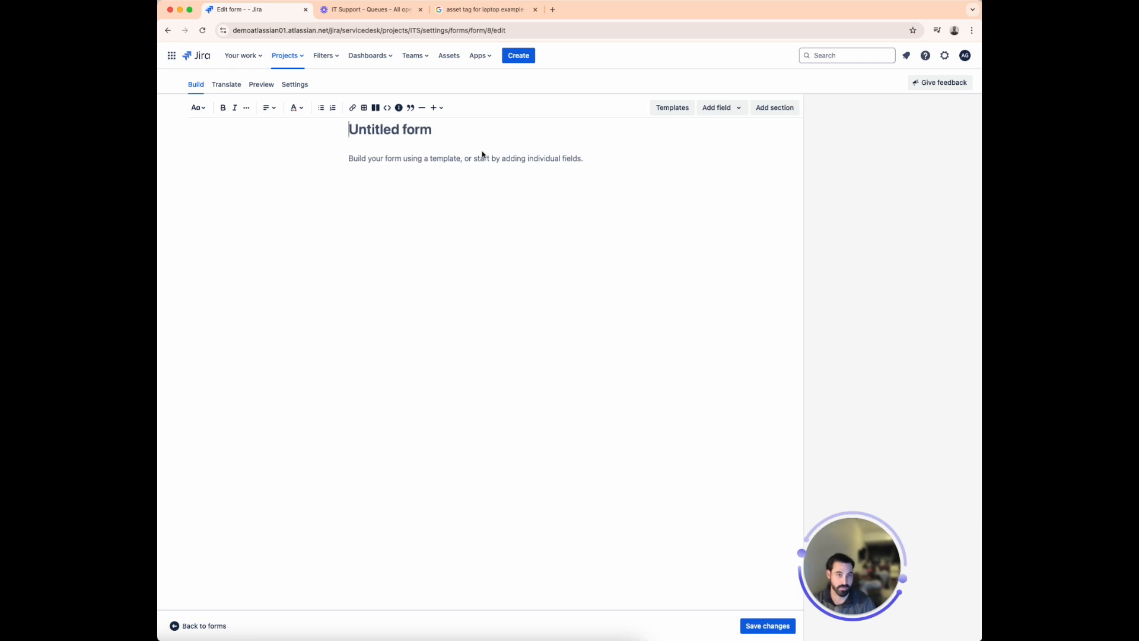
type("Get ")
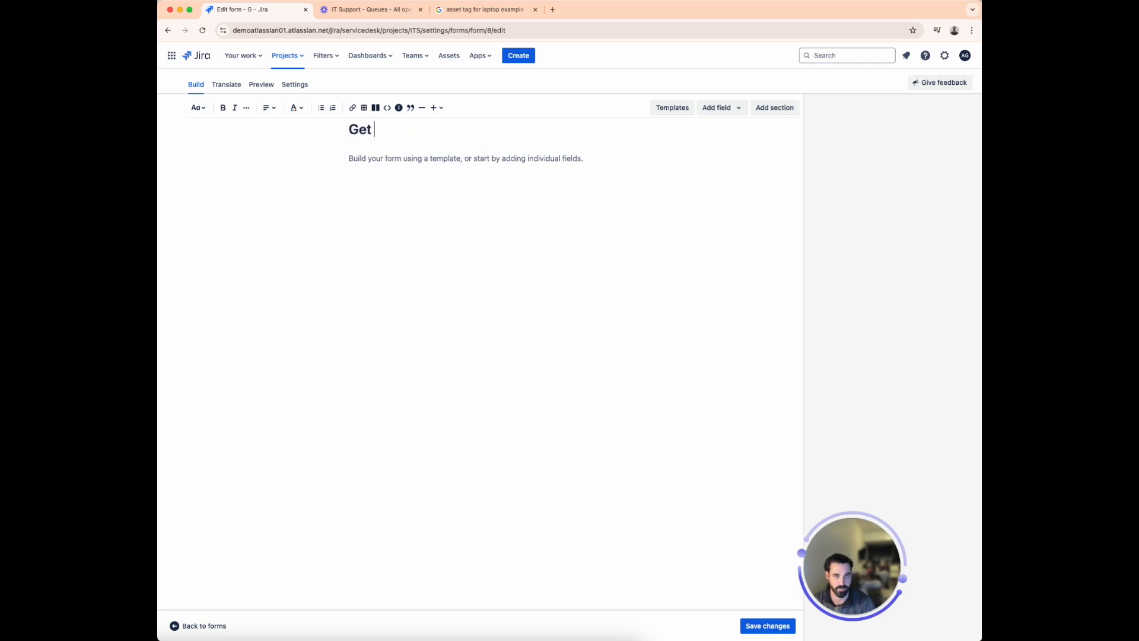
type("IT Help")
key("Return")
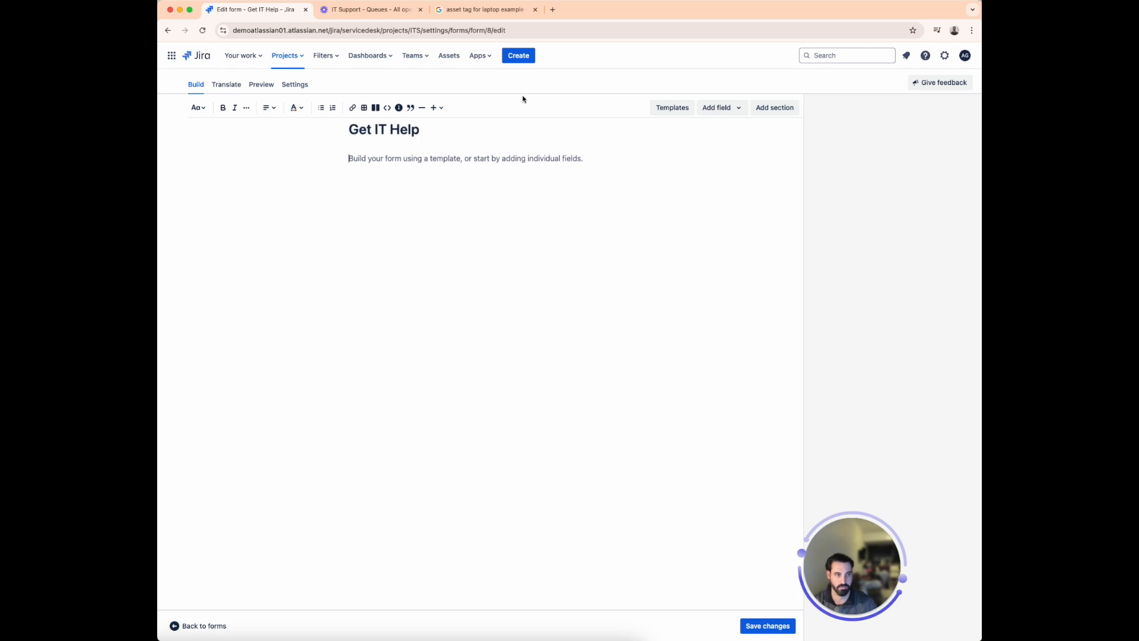
Step: Add a dropdown field to the form with the display name "What are you having an issue with?"
left_click(733, 110)
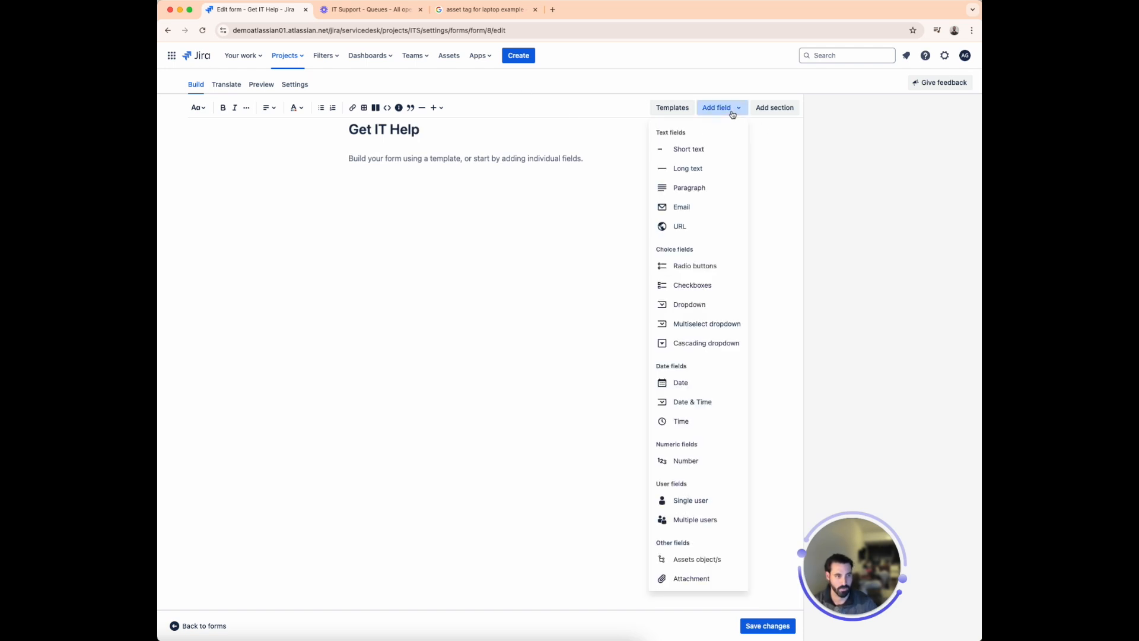
left_click(691, 305)
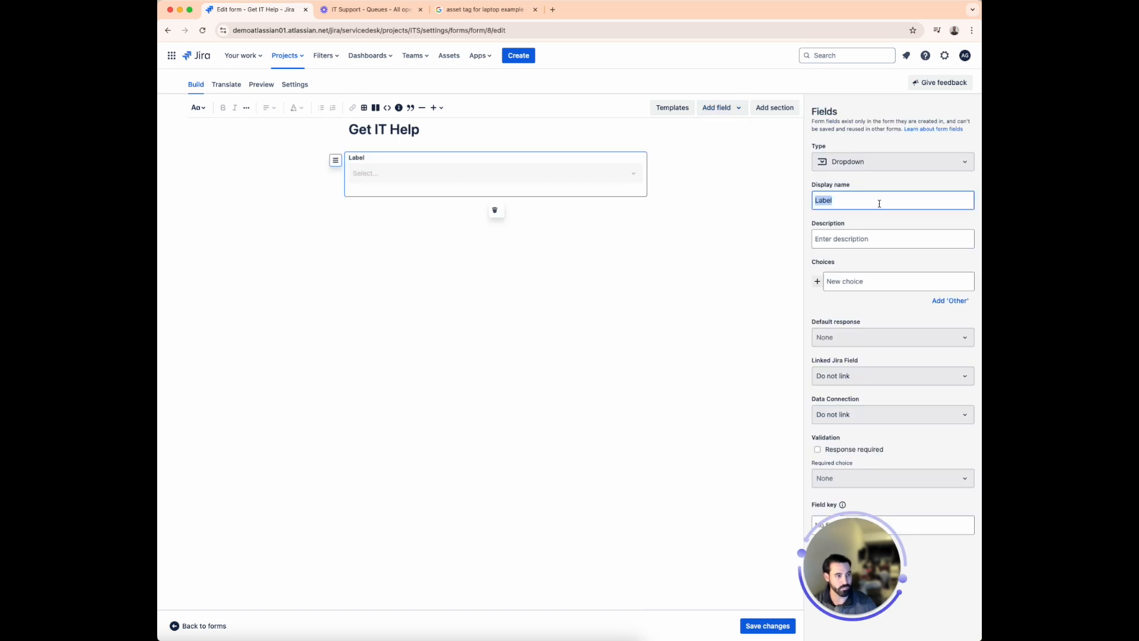
type("Wha")
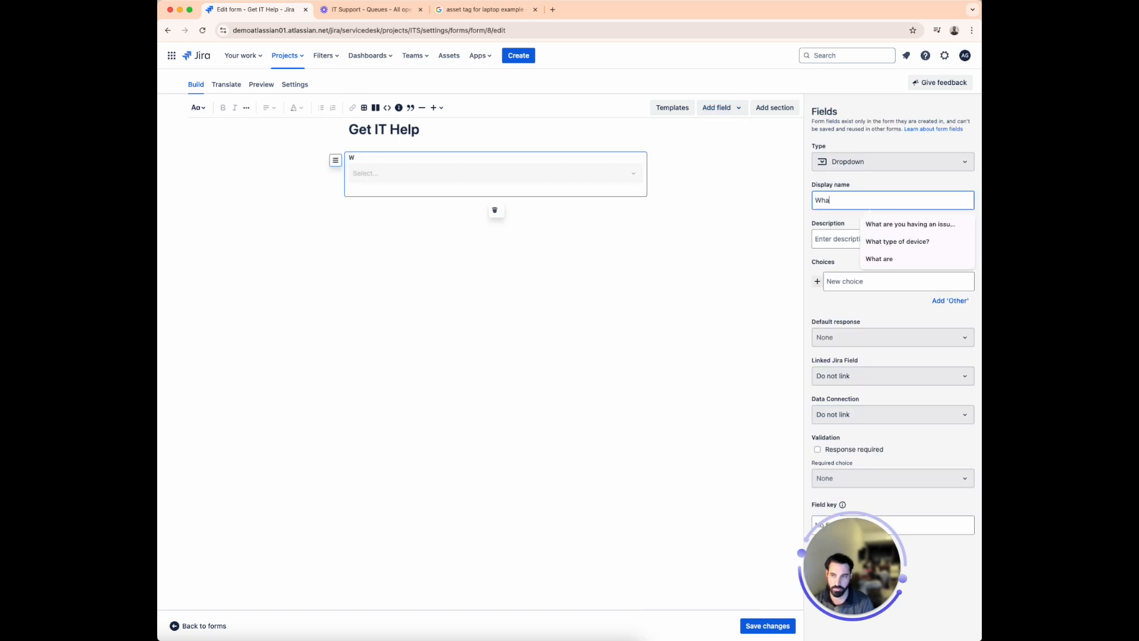
type("t are you ha")
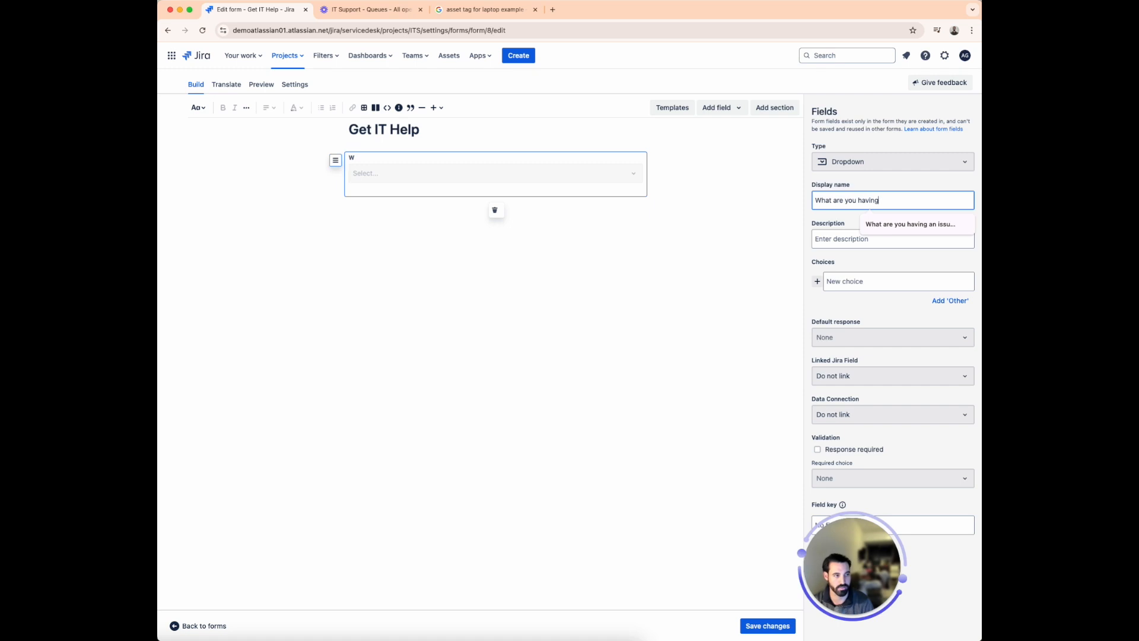
type("ving")
key("Down")
key("Tab")
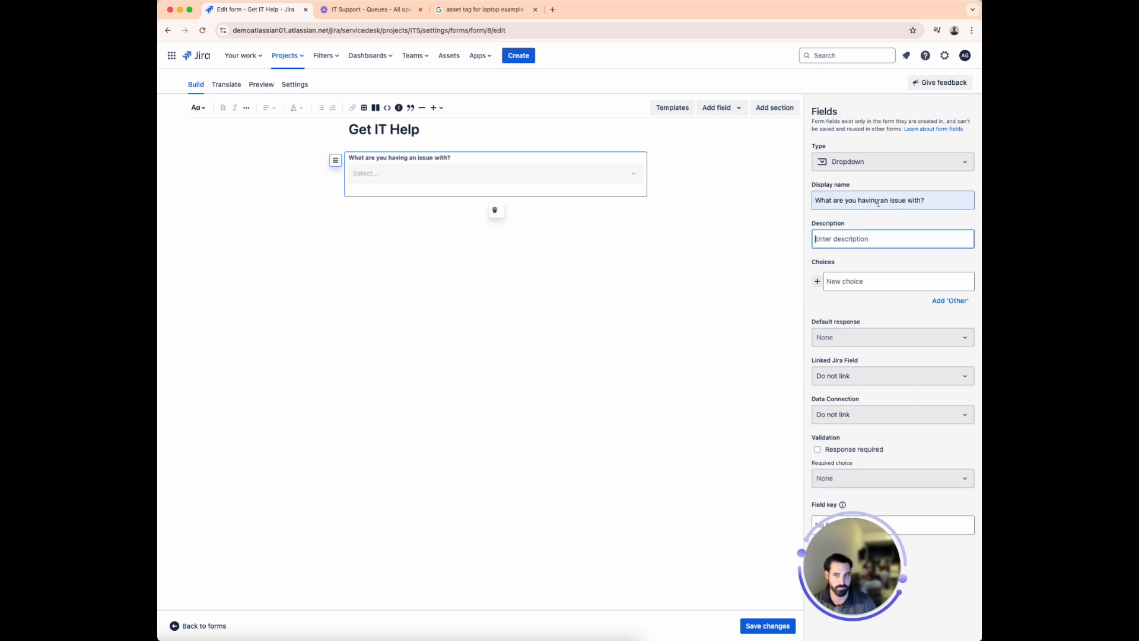
Step: Give the issue dropdown the choices Hardware and Software
left_click(852, 284)
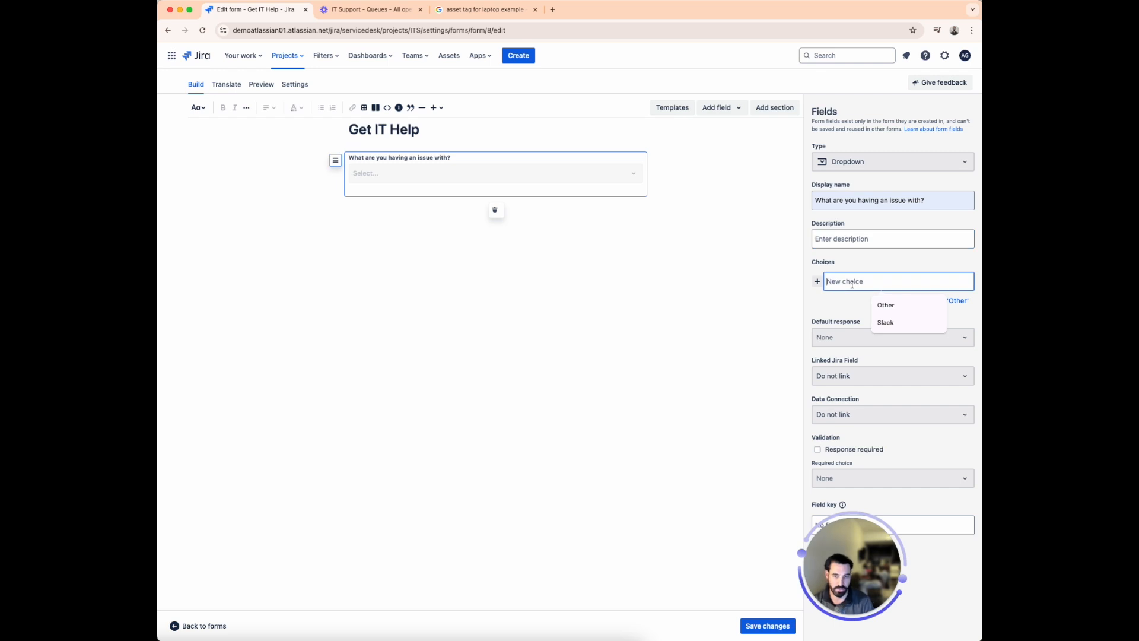
type("Hardware")
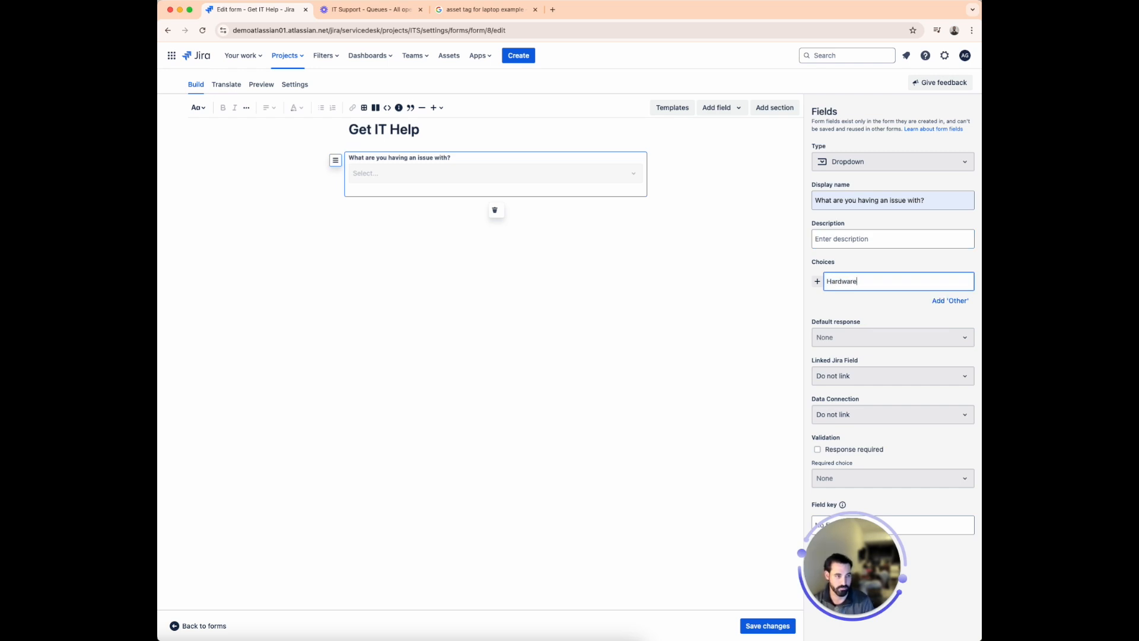
key("Return")
type("Software")
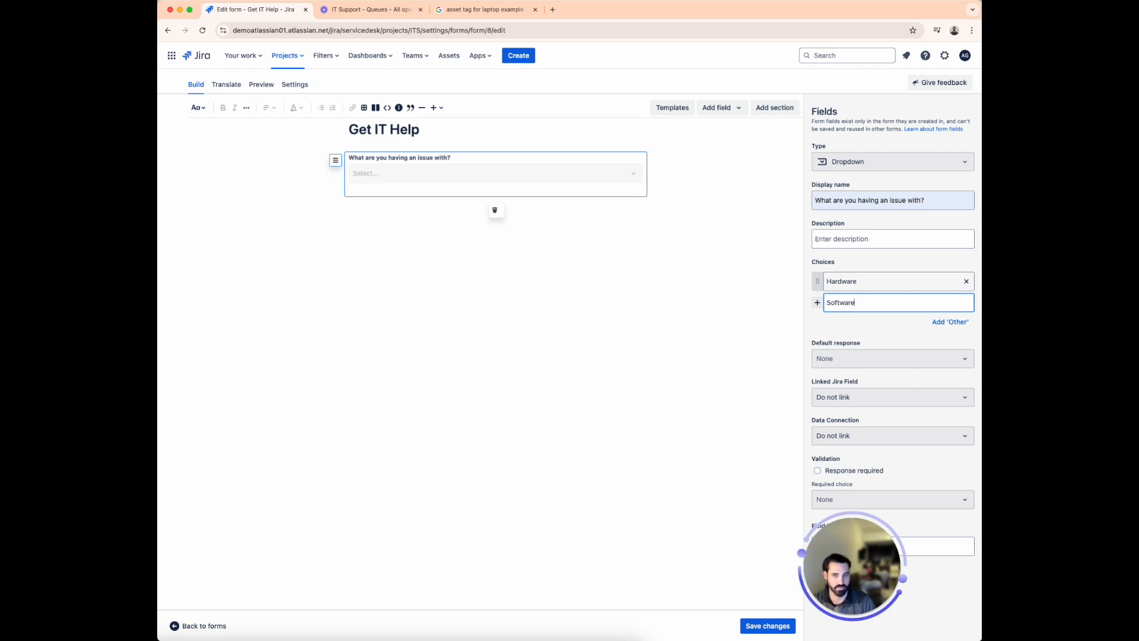
key("Return")
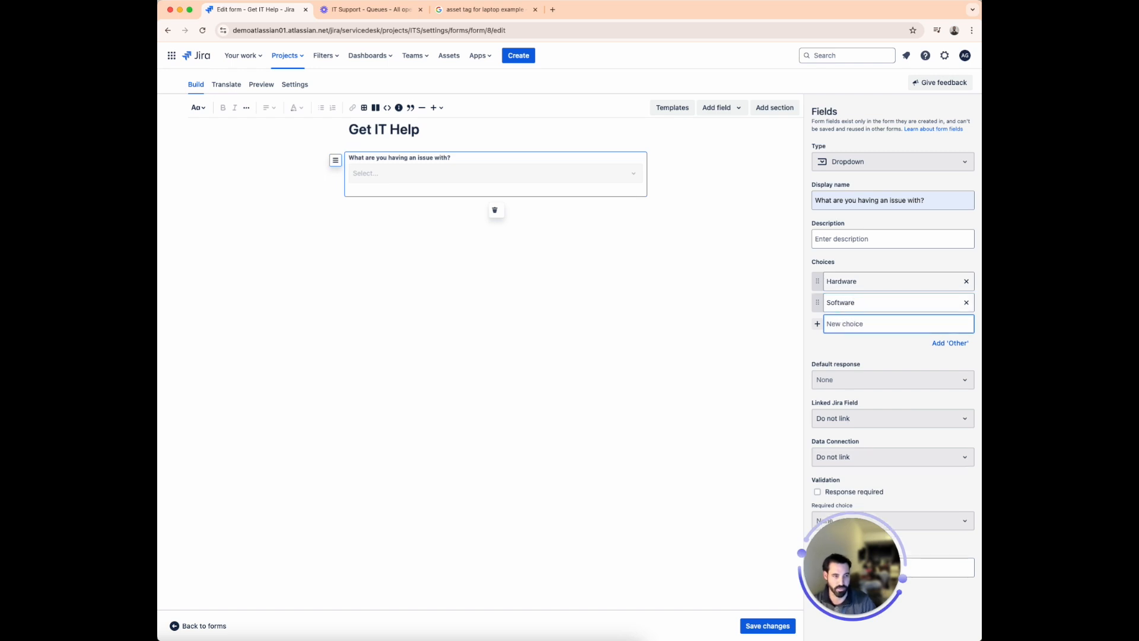
Step: Add a section below the issue dropdown and name it "Hardware"
left_click(617, 237)
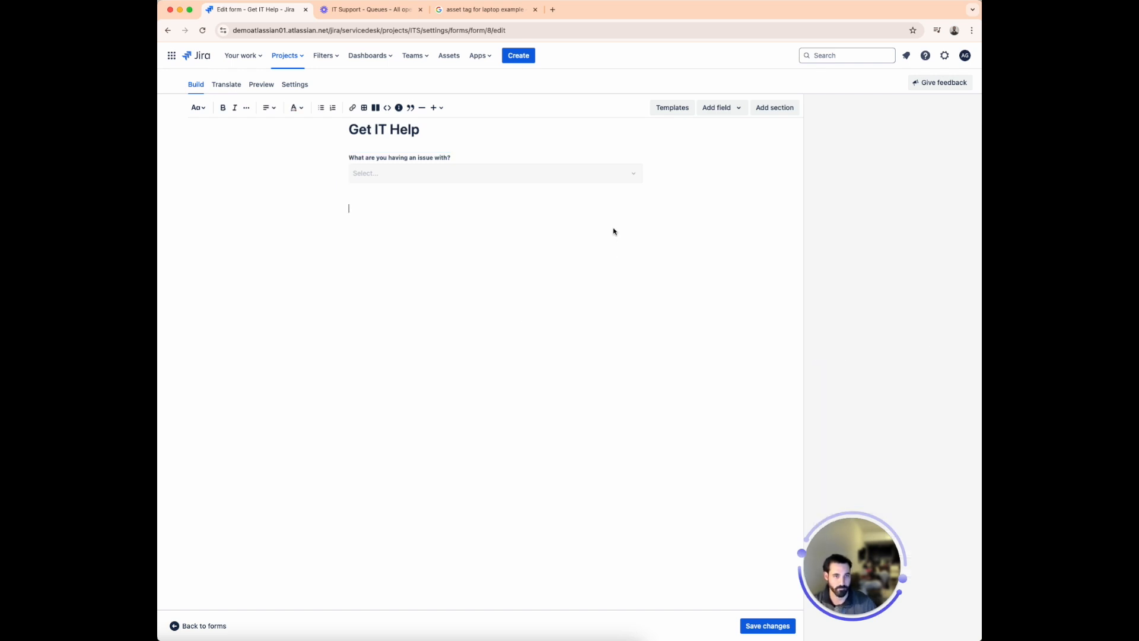
left_click(764, 110)
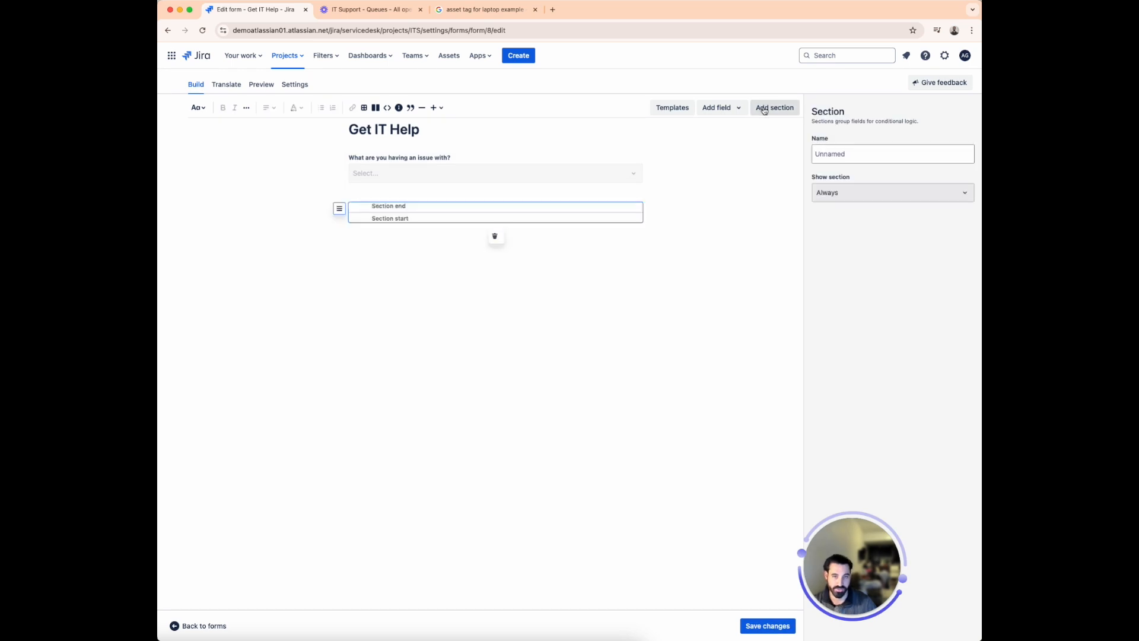
left_click(840, 153)
type("H")
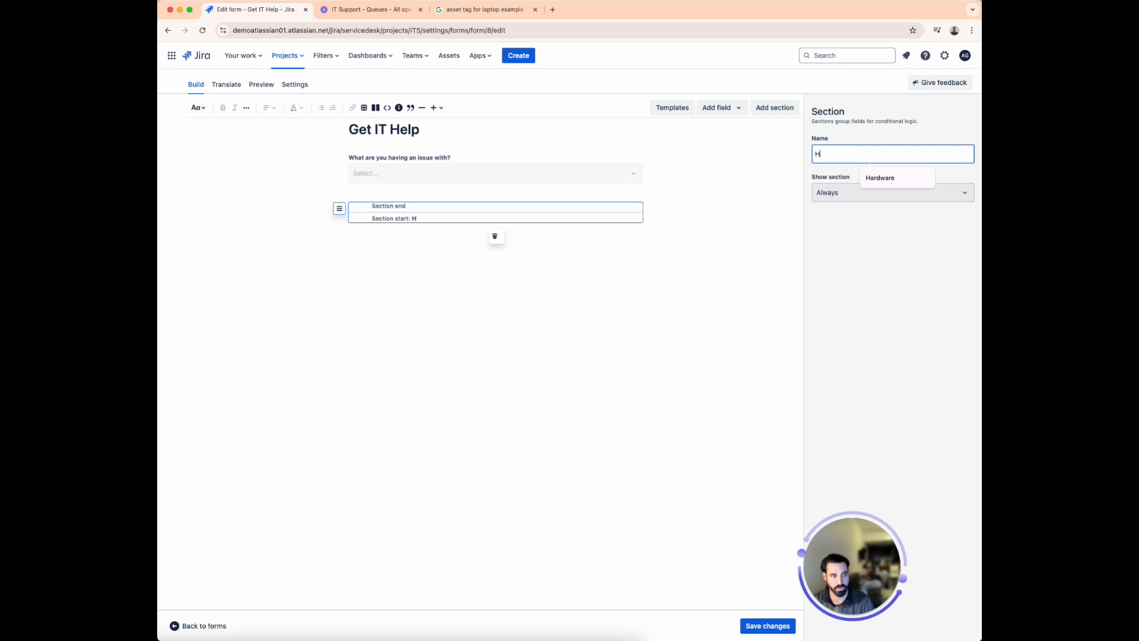
type("ardware")
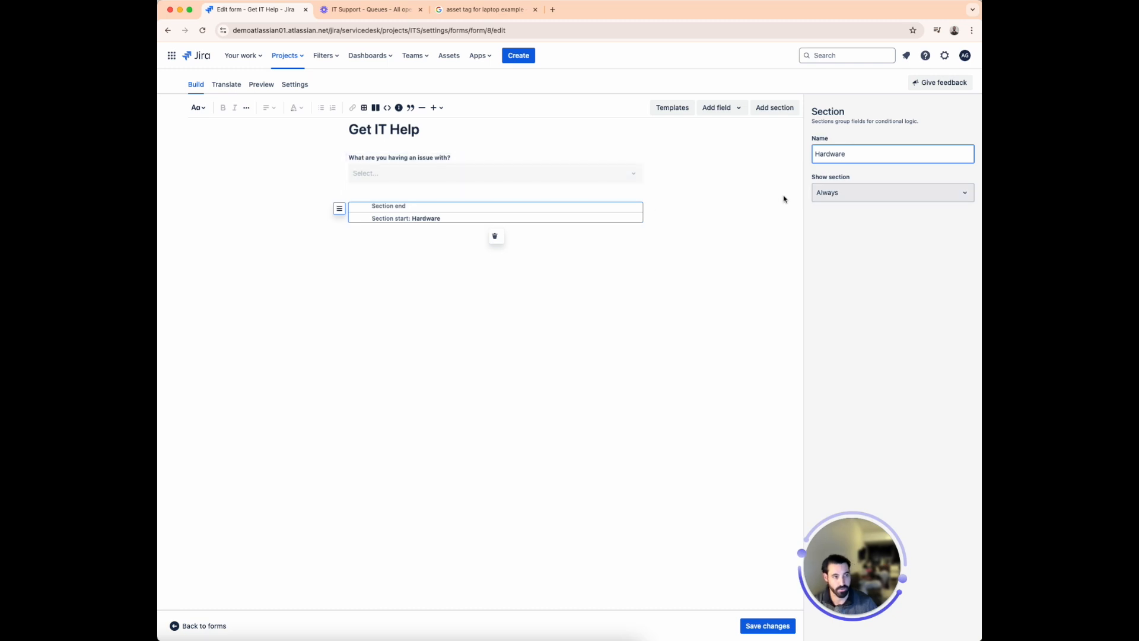
Step: Show the Hardware section conditionally, when "What are you having an issue with?" is any of Hardware
left_click(837, 200)
left_click(852, 234)
left_click(852, 245)
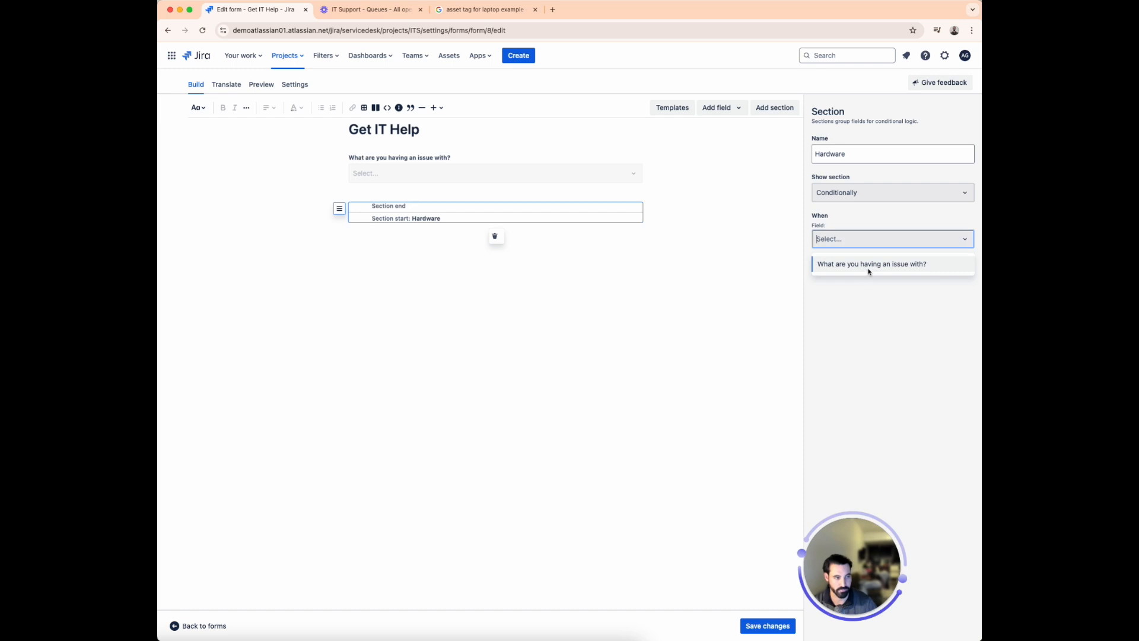
left_click(869, 271)
left_click(869, 277)
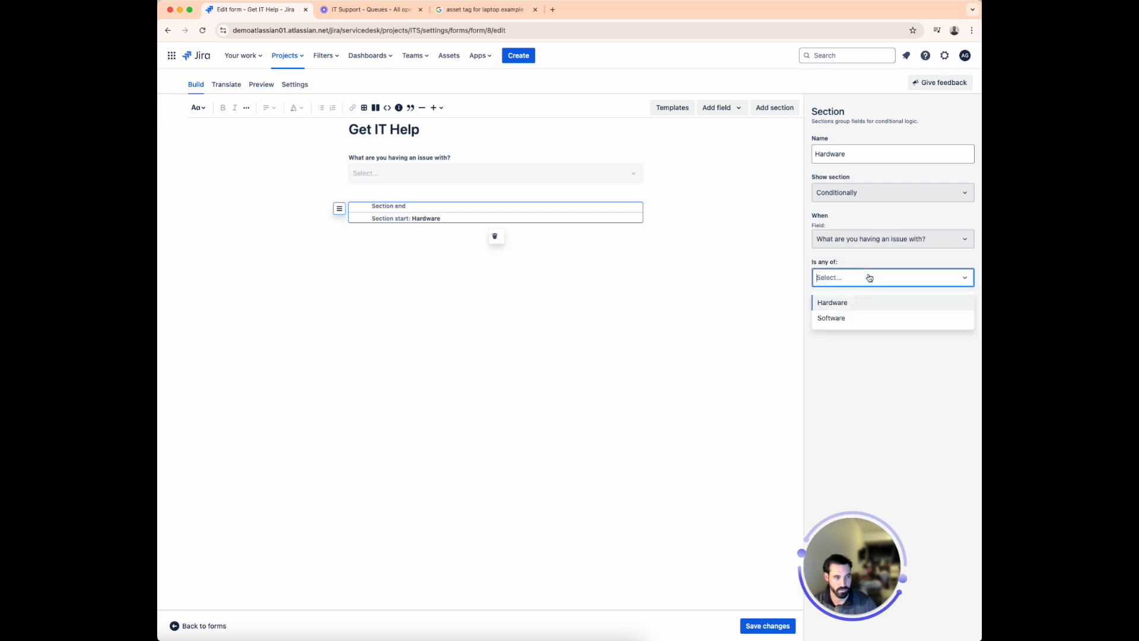
left_click(850, 304)
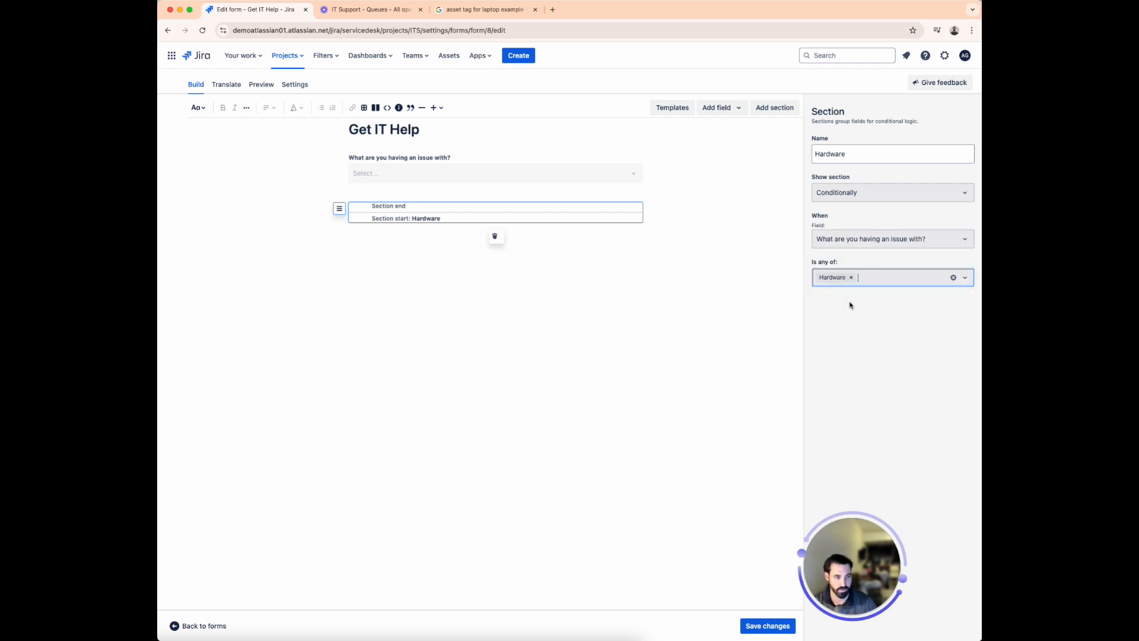
Step: Add a dropdown field inside the Hardware section with the display name "What type of device?"
left_click(398, 236)
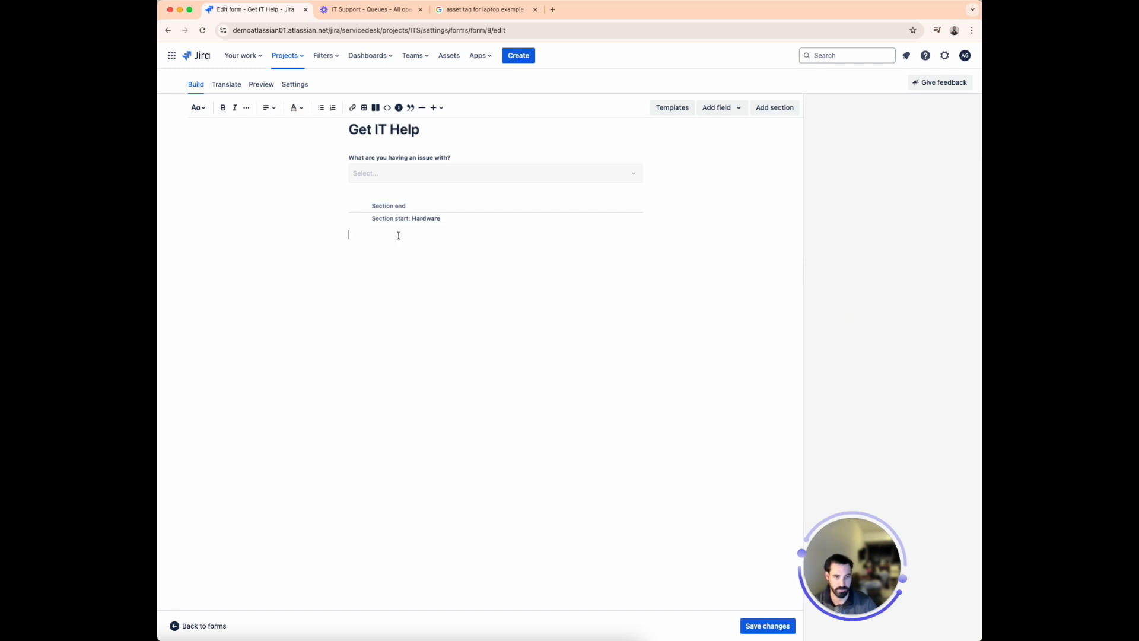
left_click(730, 110)
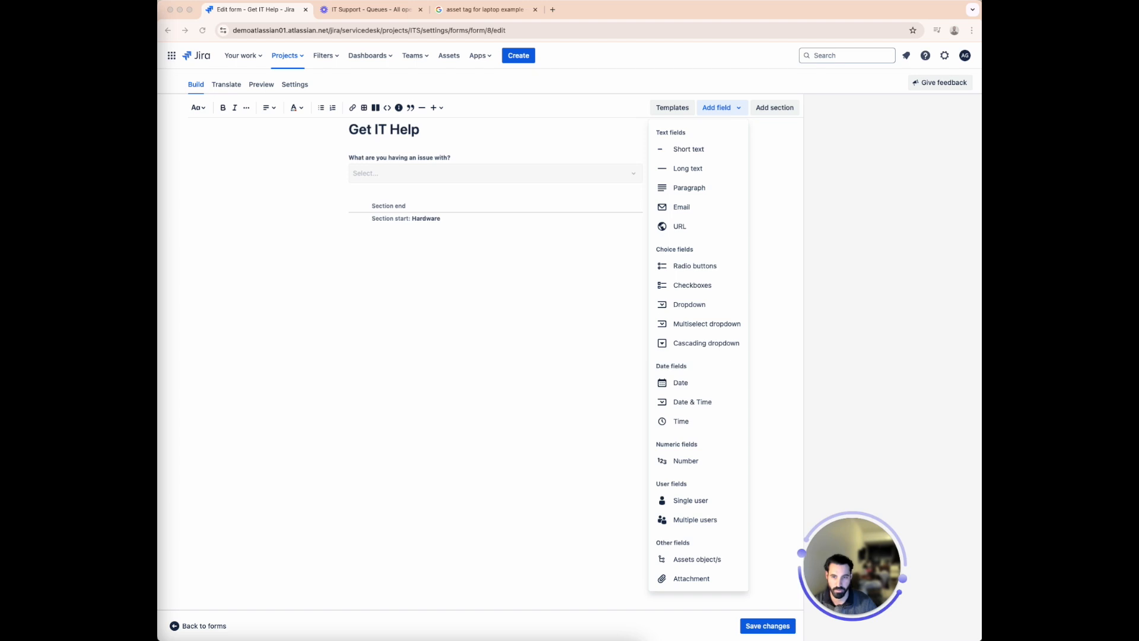
left_click(690, 306)
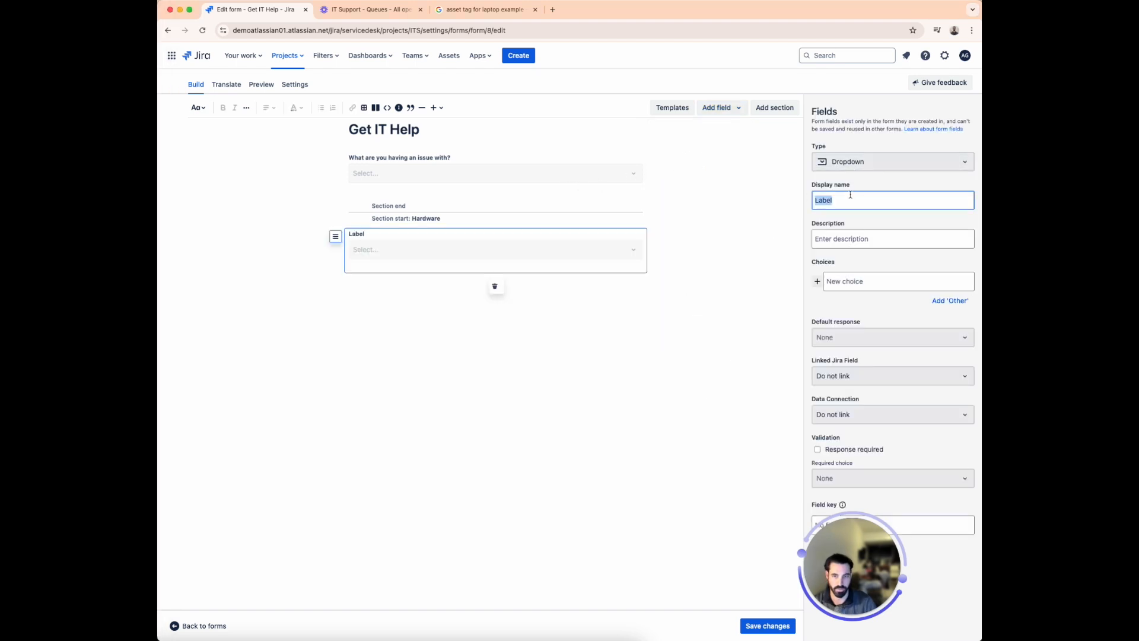
type("What type")
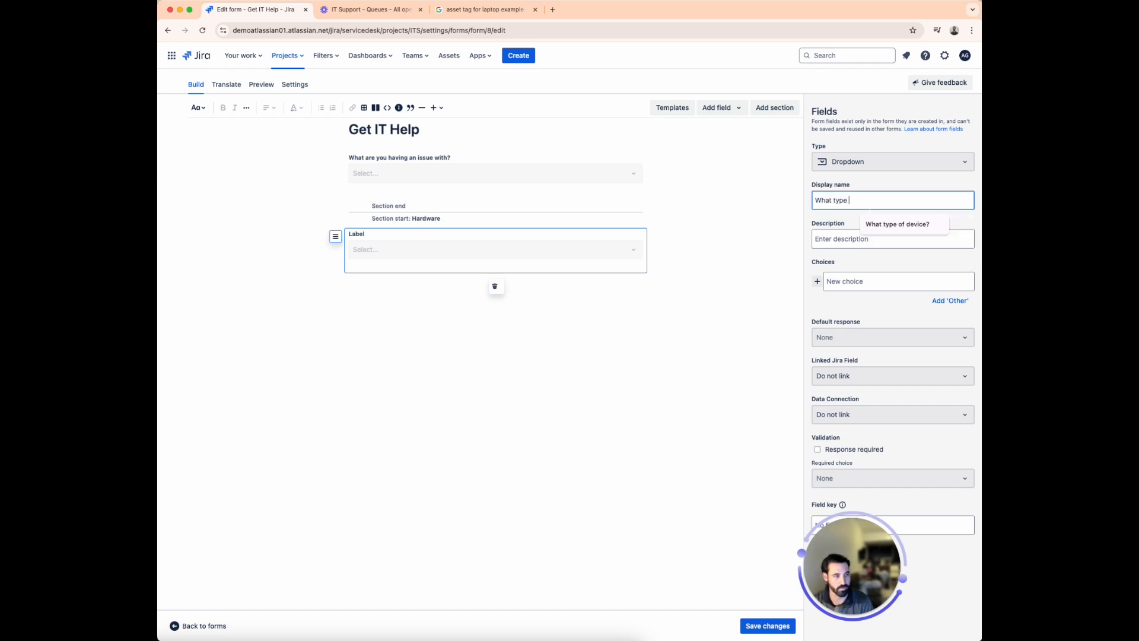
type(" of device")
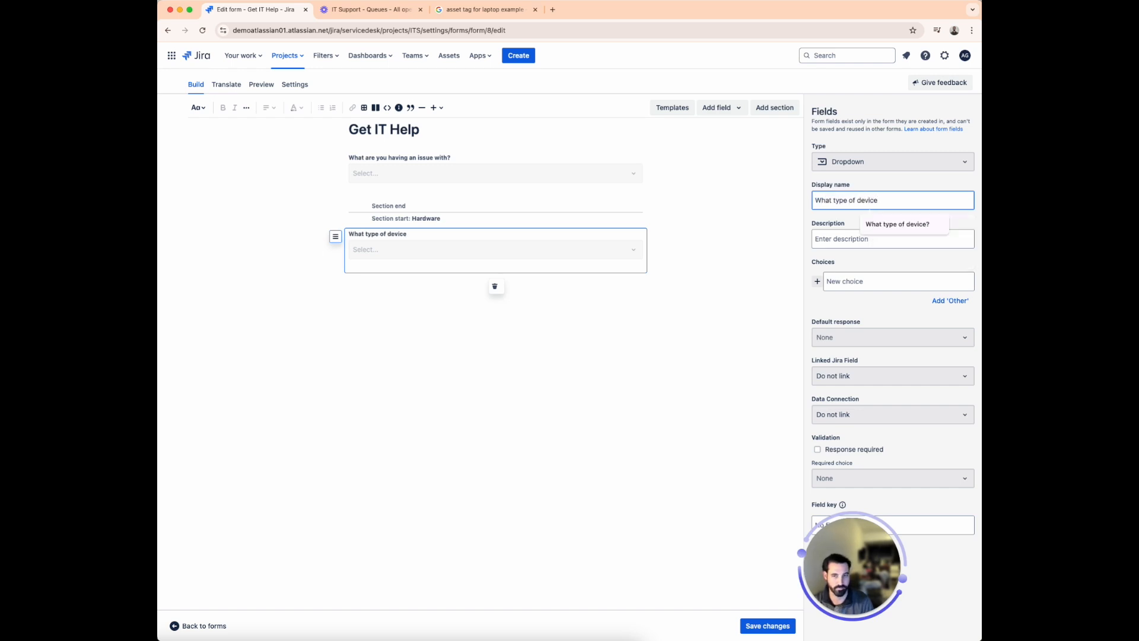
type("?")
Step: Set the device dropdown's description to "Select the type of device you are having issues with?"
left_click(840, 239)
type("Select the type of device ")
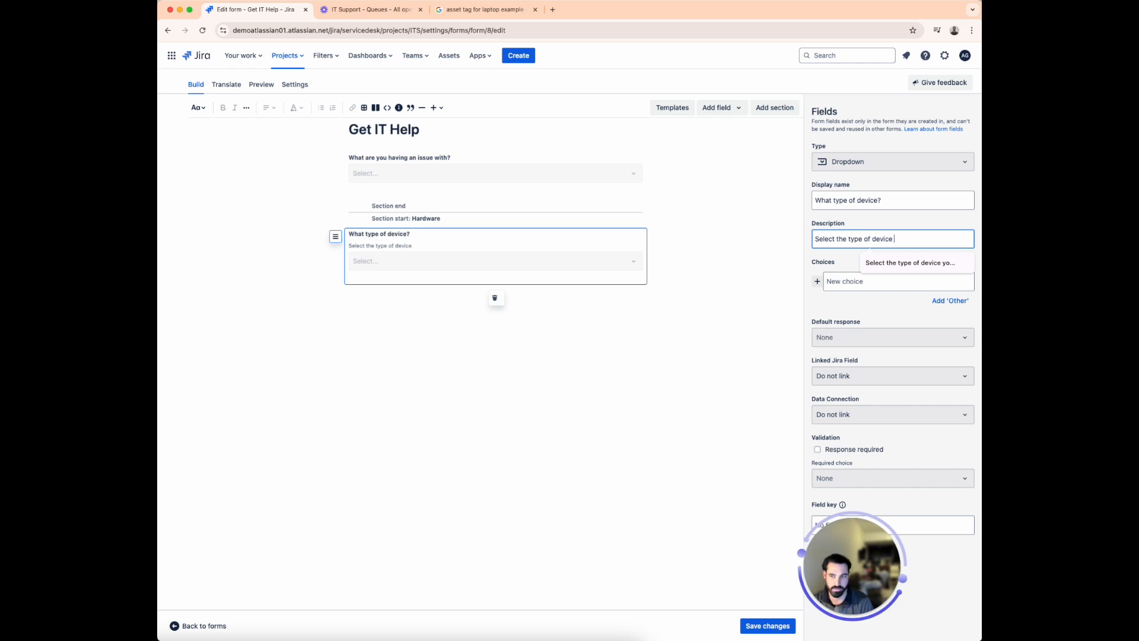
type("tou are havi")
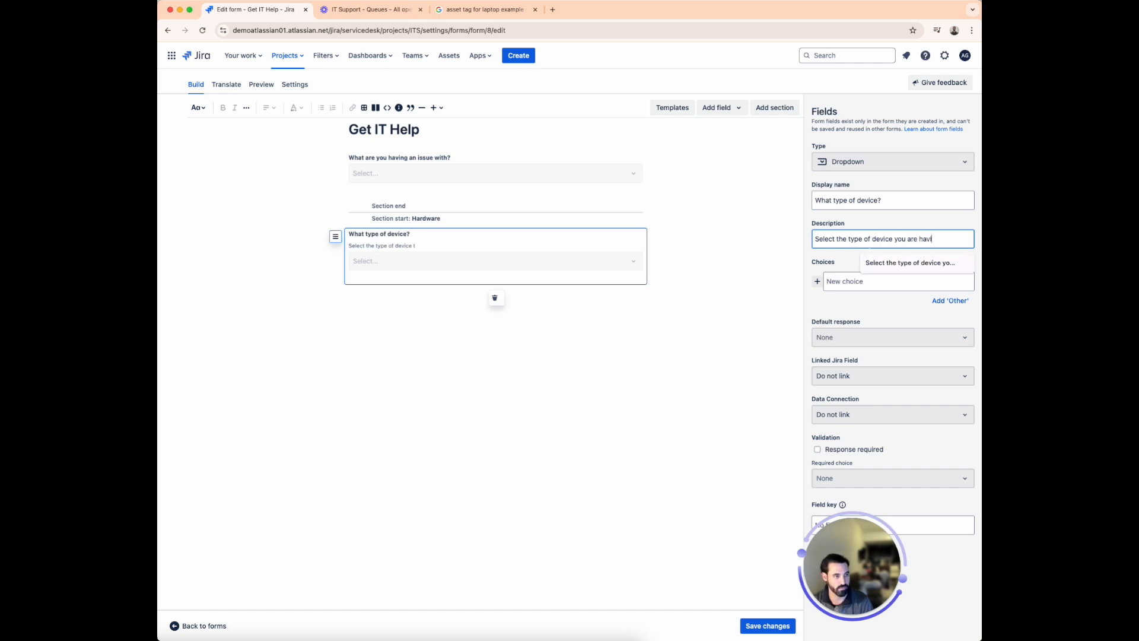
type("ng issues with?")
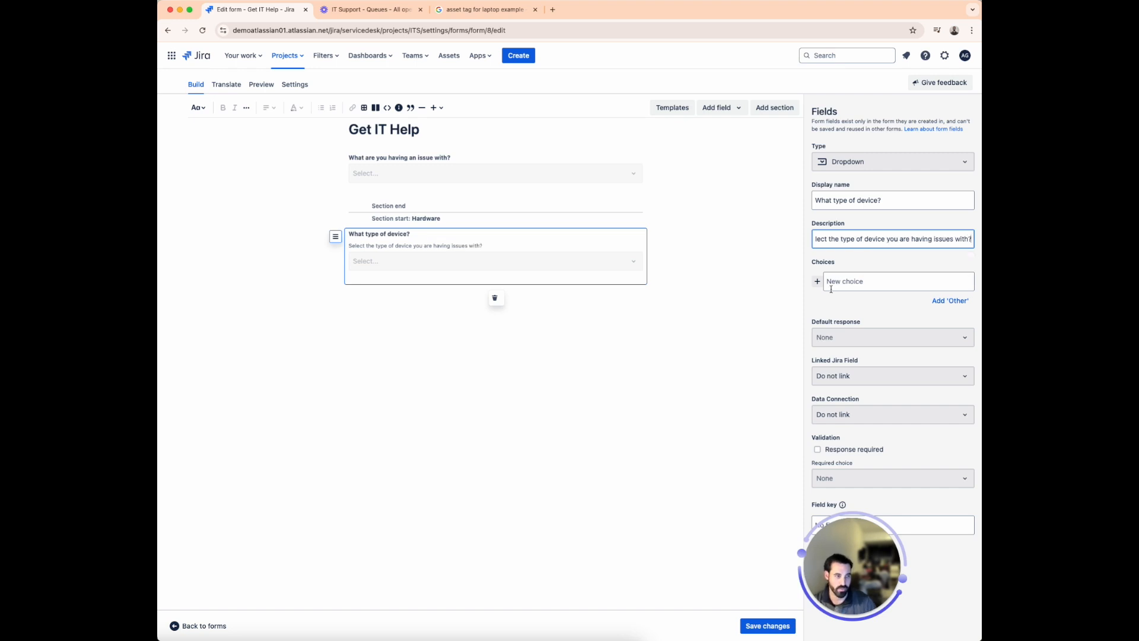
Step: Enter Laptop, Mobile Phone, Tablet and Monitor as the choices of the device dropdown
left_click(861, 280)
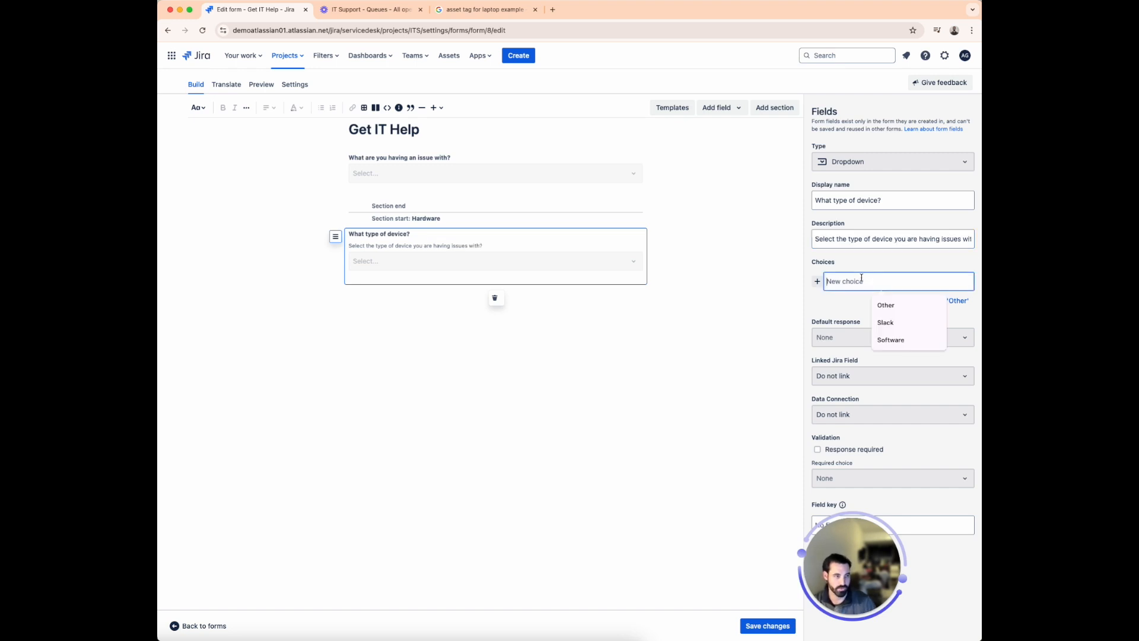
type("Laptop")
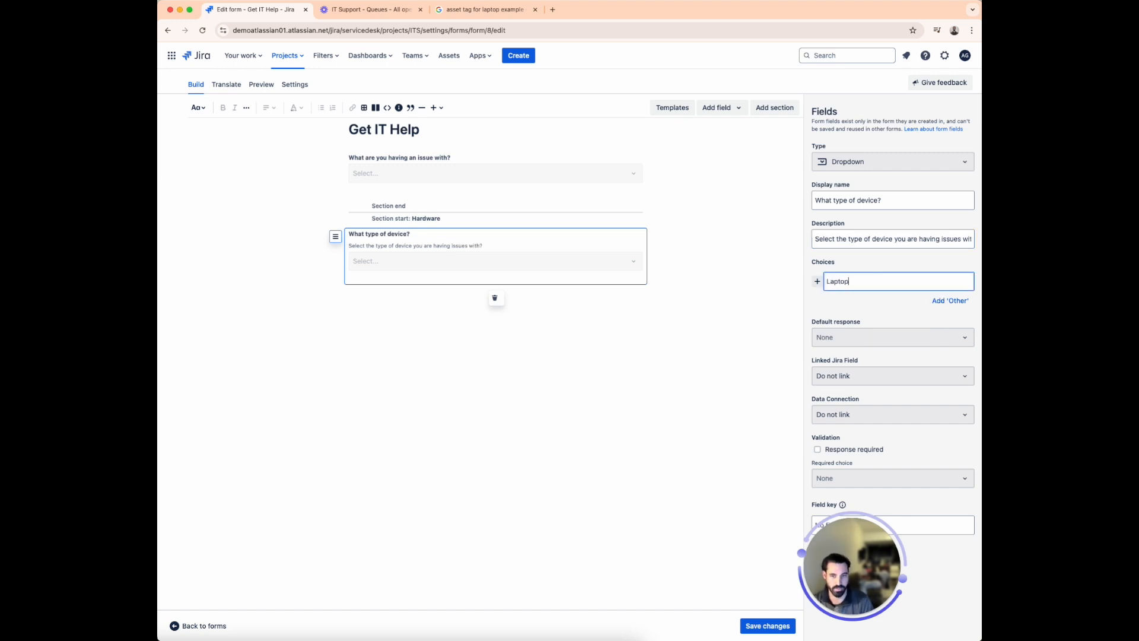
key("Return")
type("Mobile Phone")
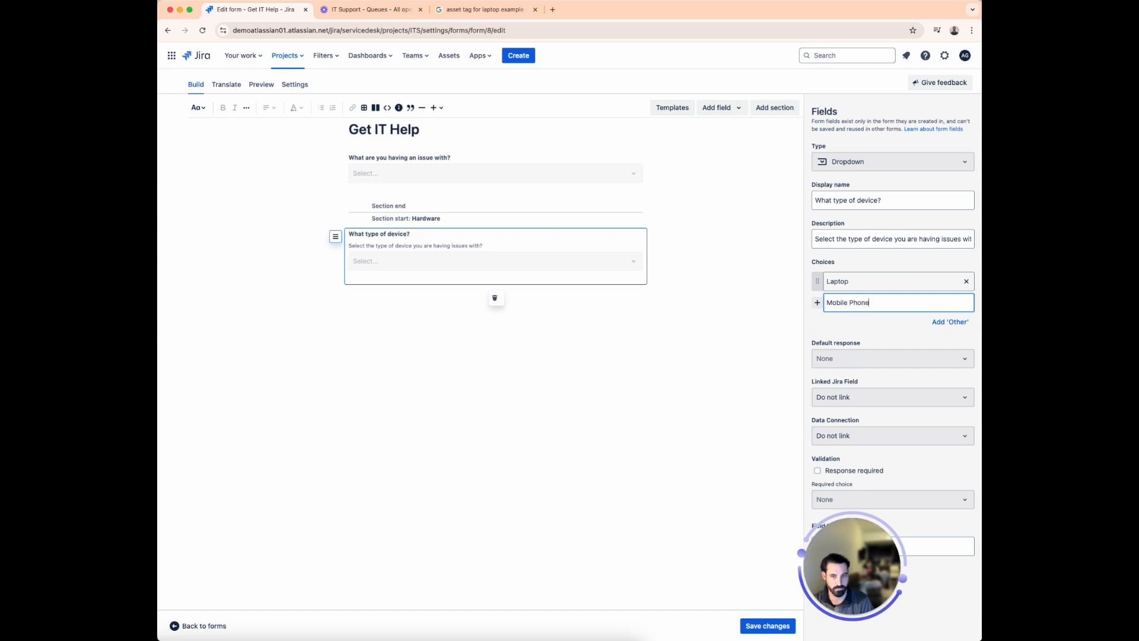
key("Return")
type("Tablet")
key("Return")
type("Monitor")
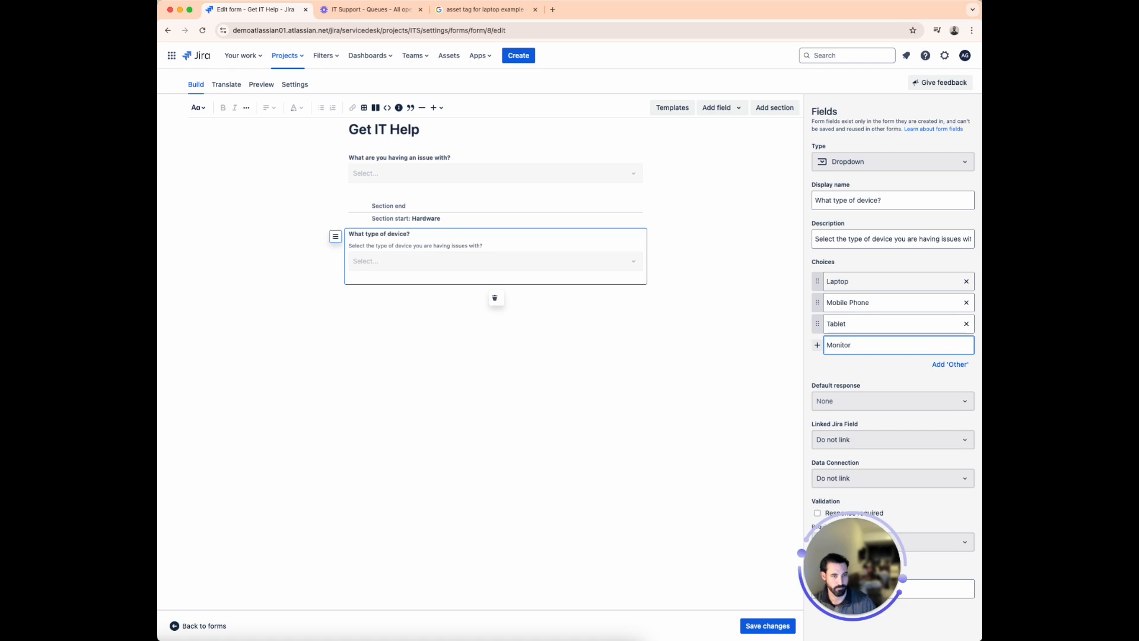
Step: Make a response required for the "What type of device?" dropdown
left_click_drag(853, 528, 249, 505)
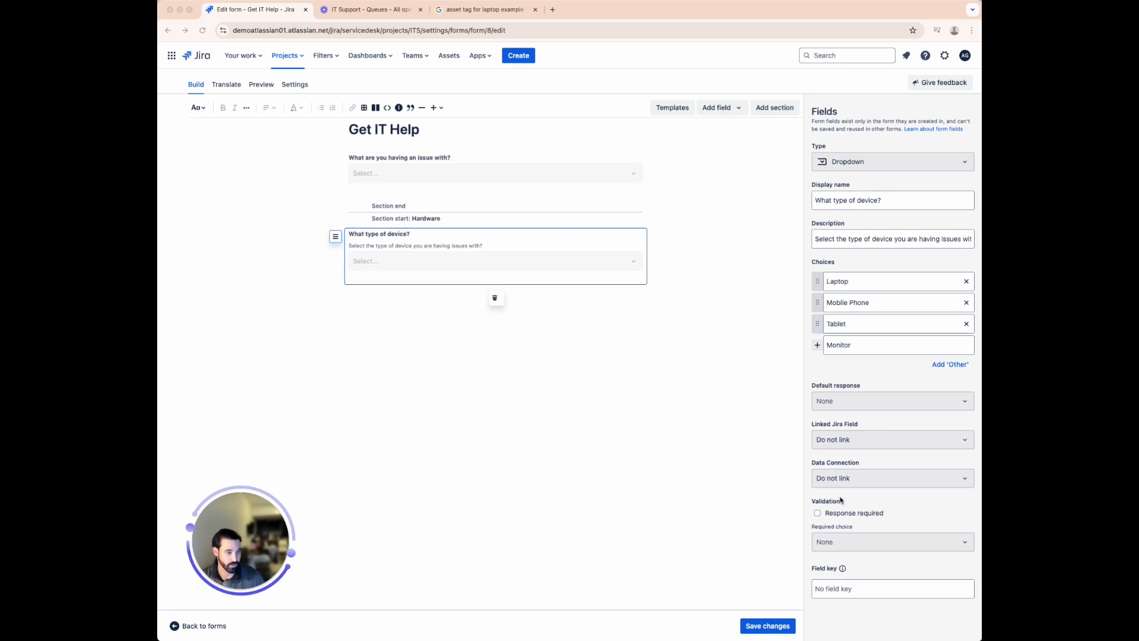
left_click(818, 513)
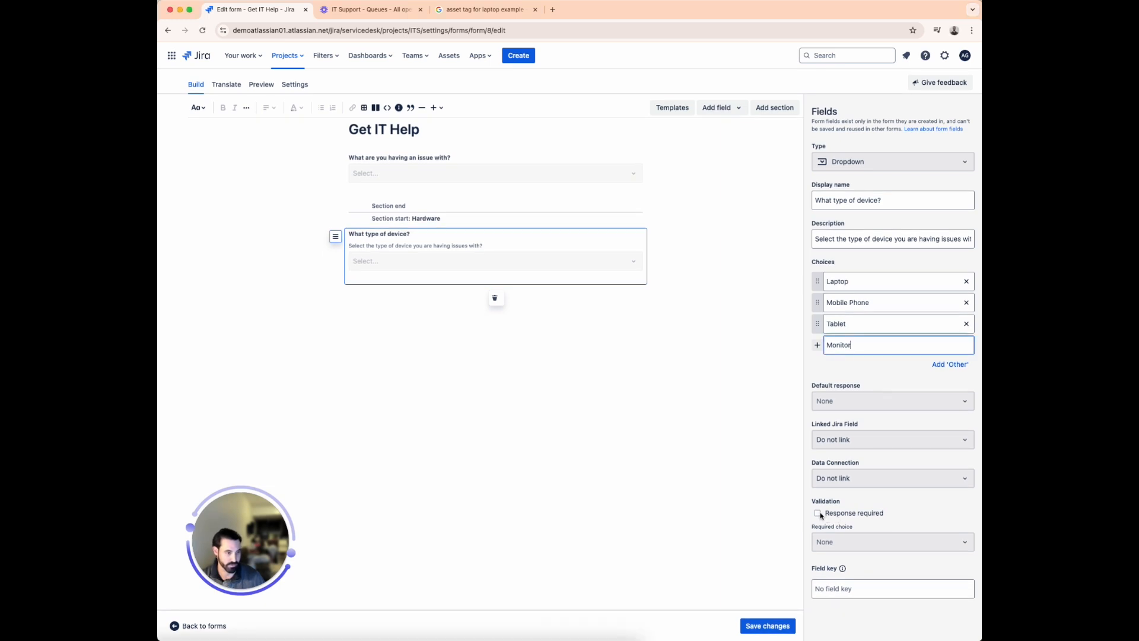
left_click(819, 513)
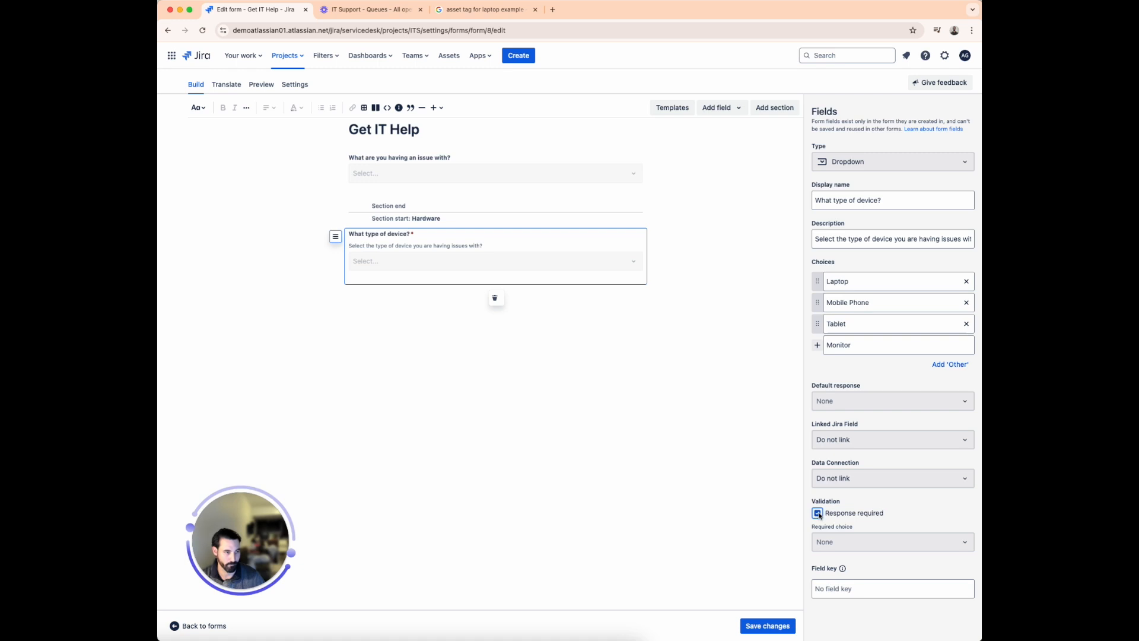
Step: Add a long text field below the device dropdown with the display name "Asset"
left_click(435, 302)
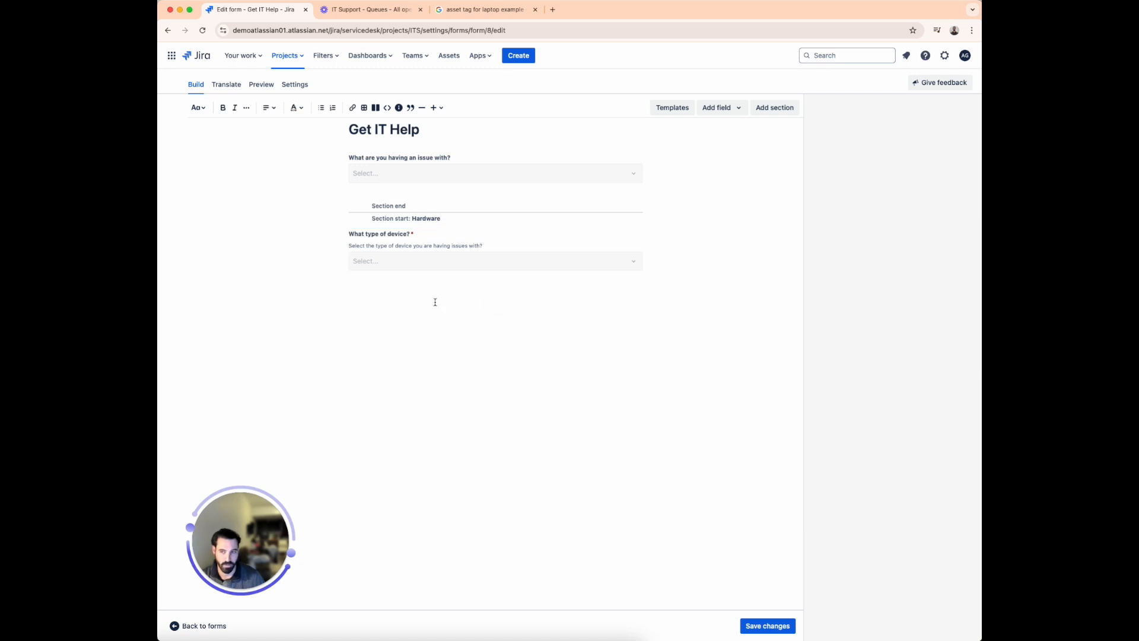
left_click(733, 110)
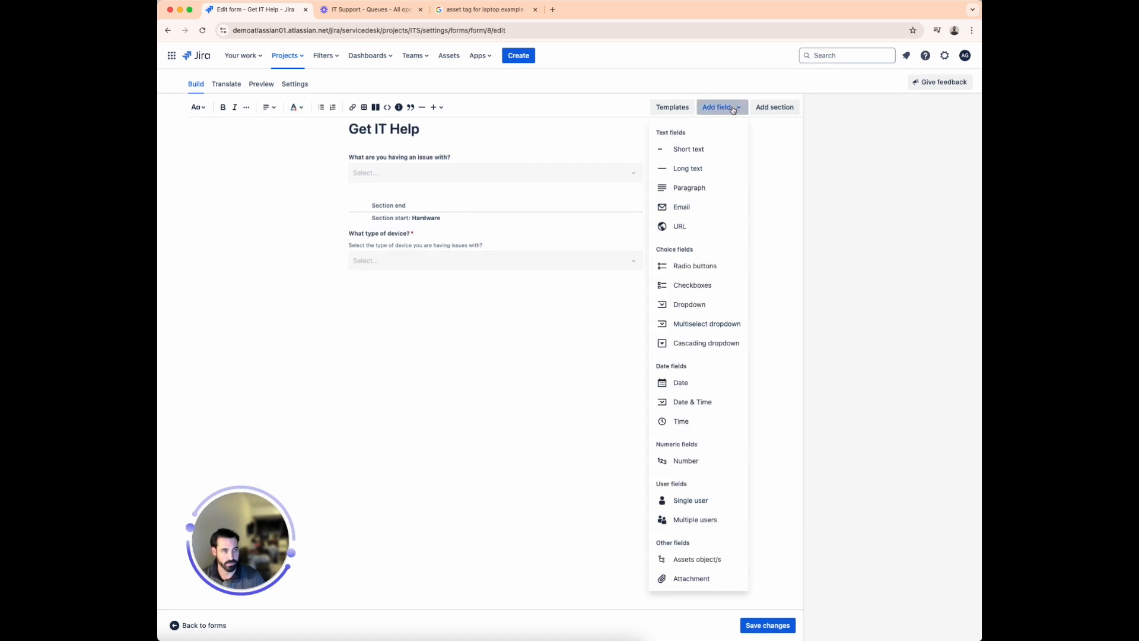
left_click(700, 170)
left_click(846, 187)
type("Asset")
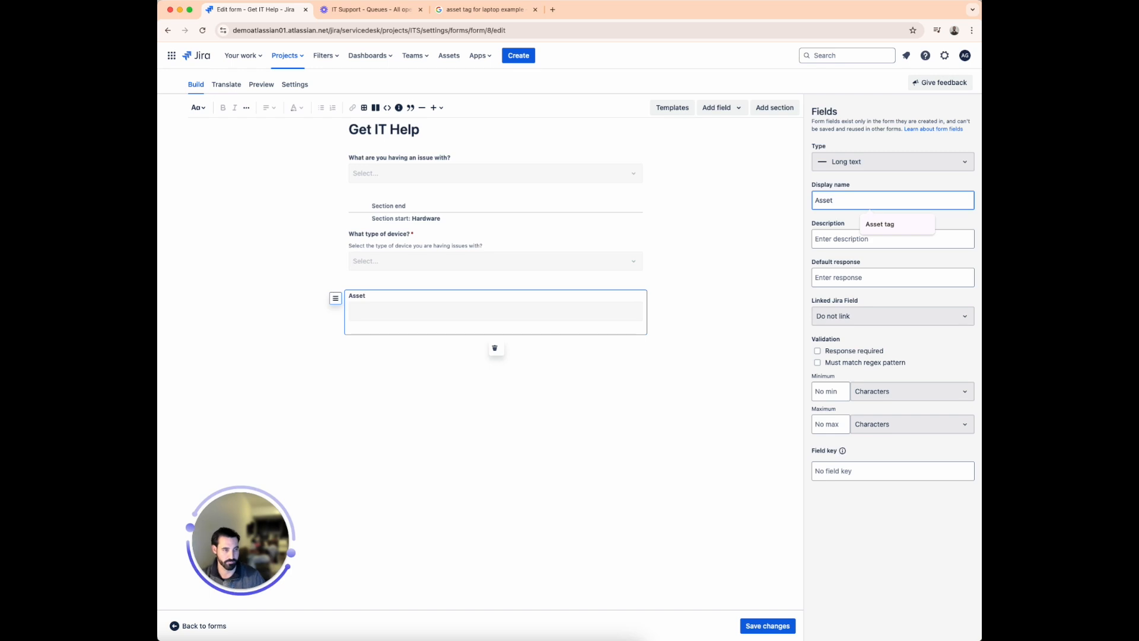
Step: Make the Asset field required and set its description to "Your asset tag is located on the back of your device and starts with a #"
left_click(861, 238)
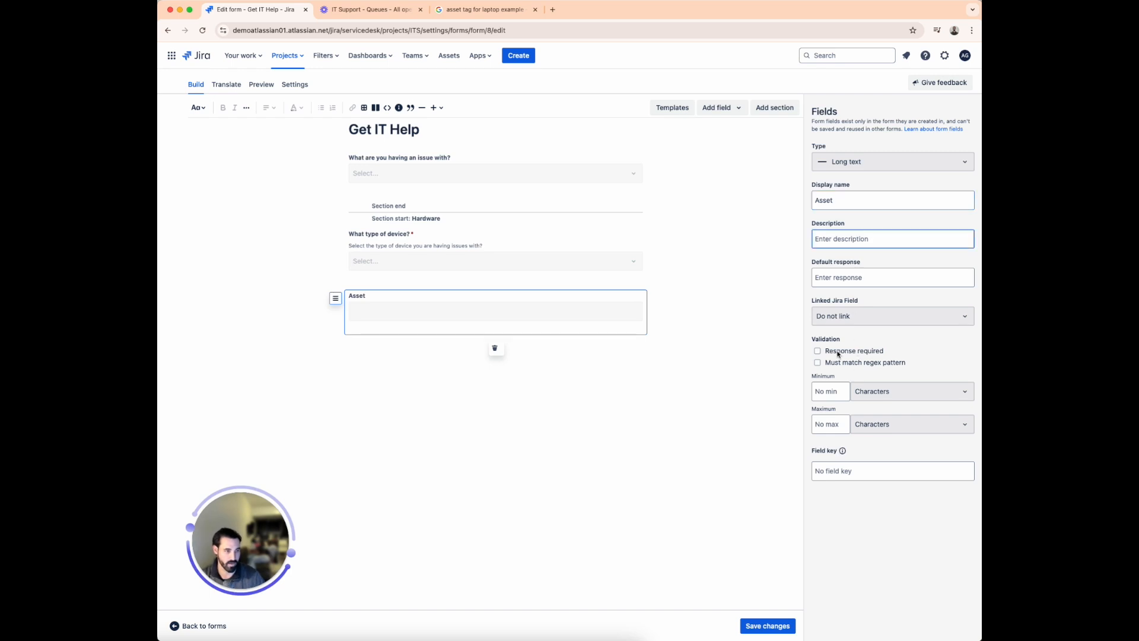
left_click(835, 355)
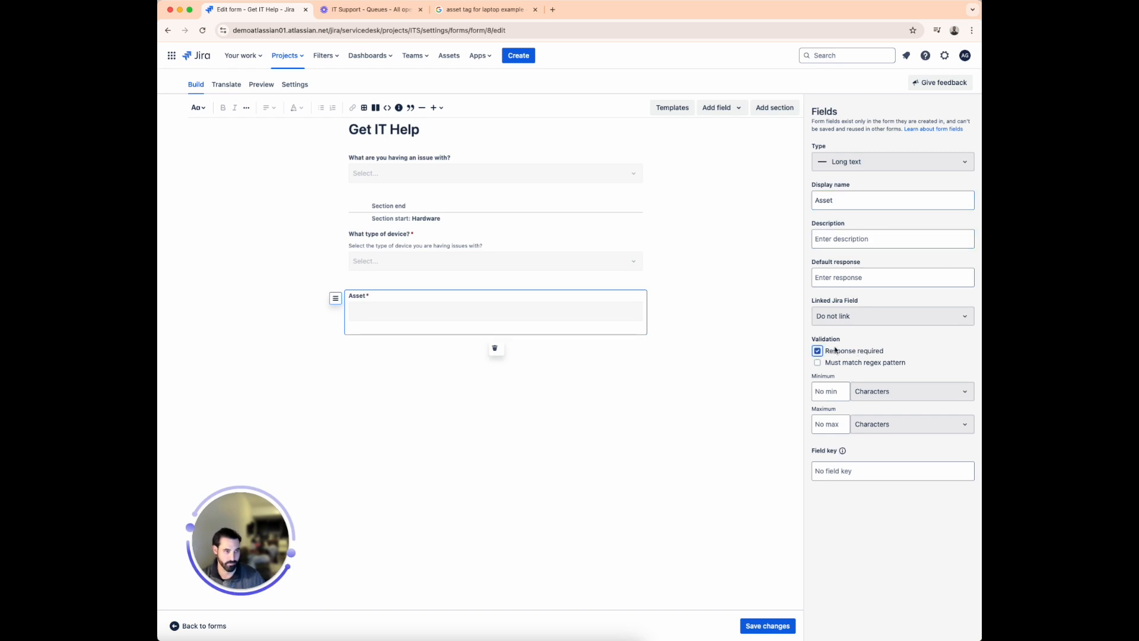
left_click(852, 236)
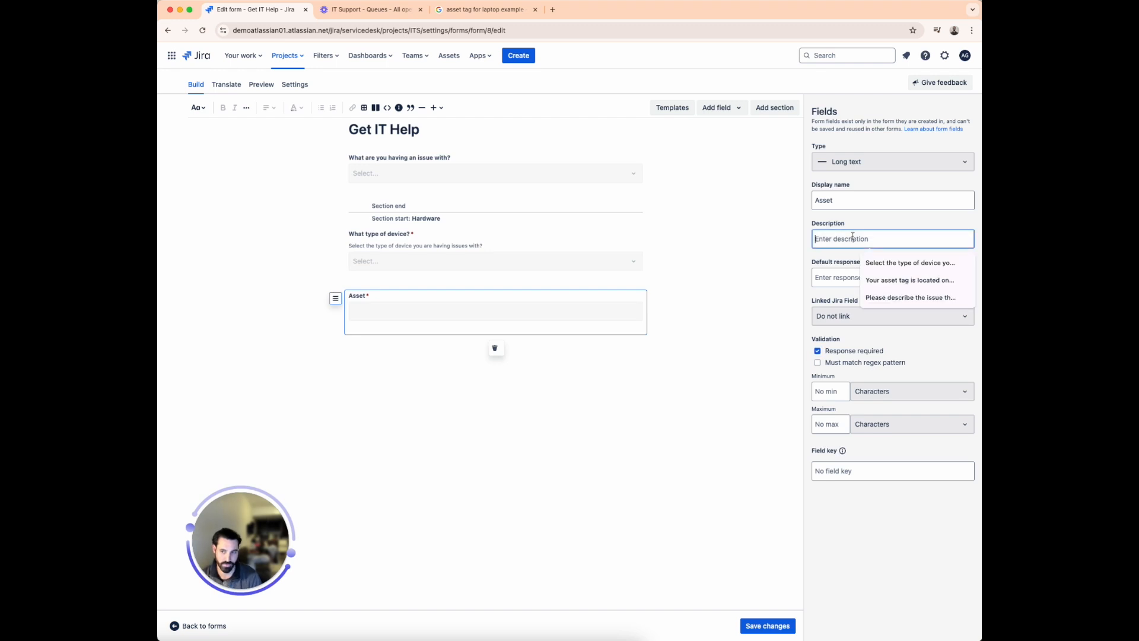
type("Your asset tag is located on the back of your device an")
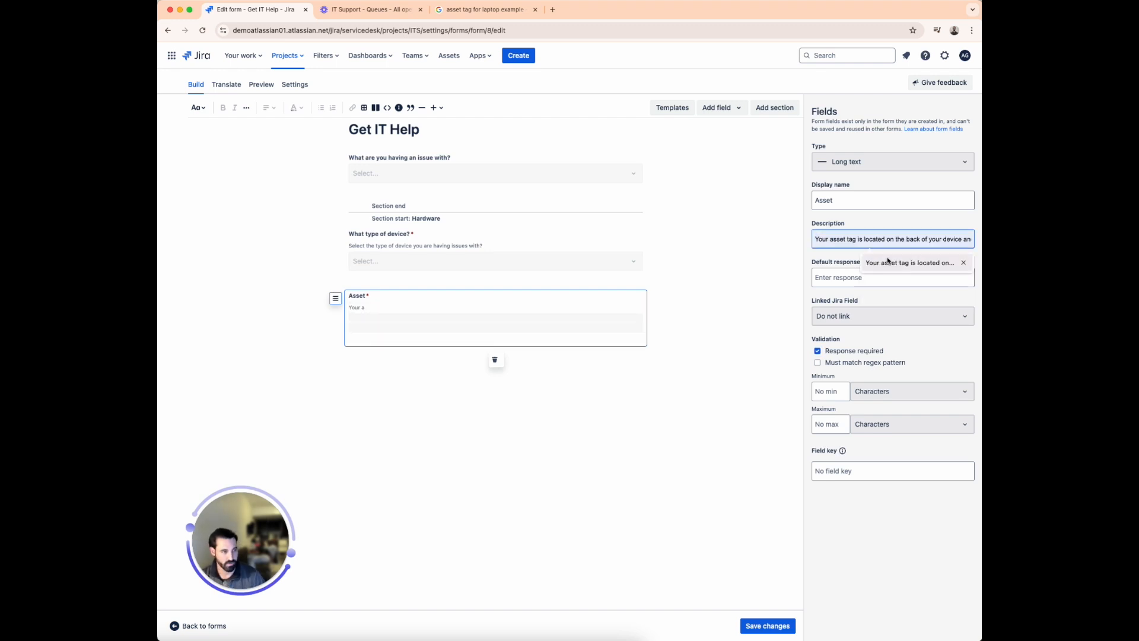
left_click(887, 263)
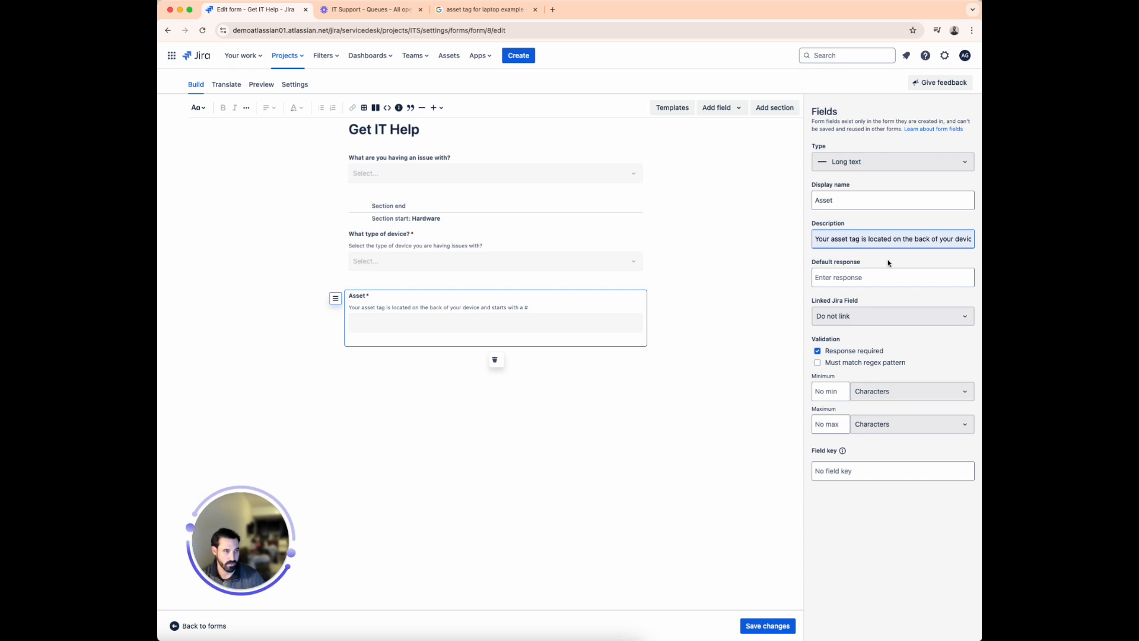
Step: Add a paragraph field below the Asset field with the display name "Description"
left_click(525, 367)
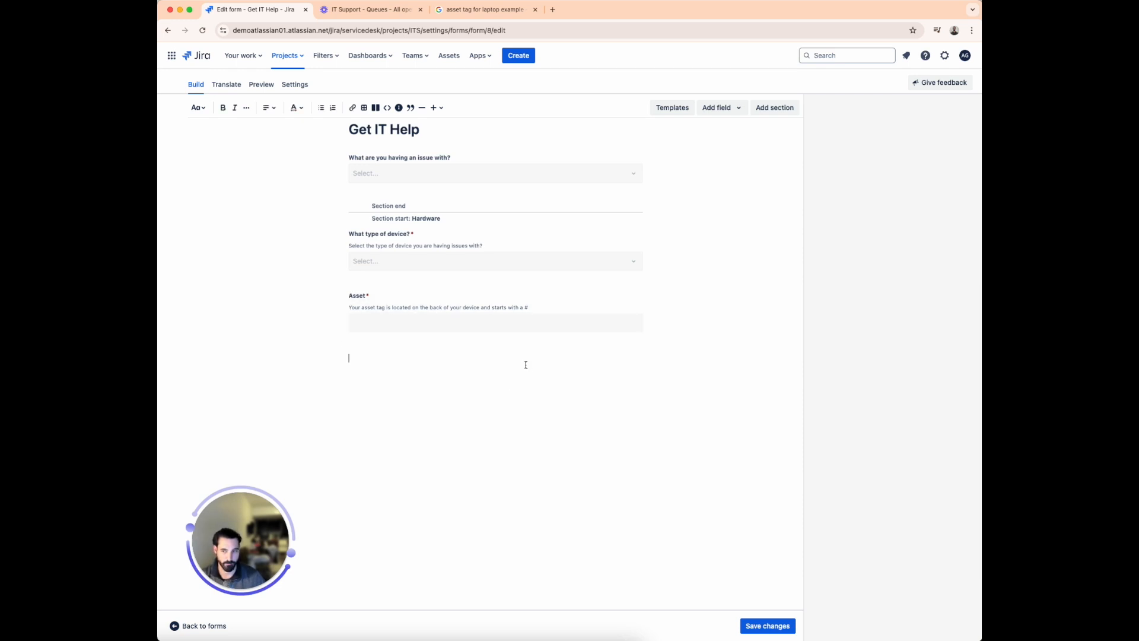
left_click(738, 108)
left_click(693, 186)
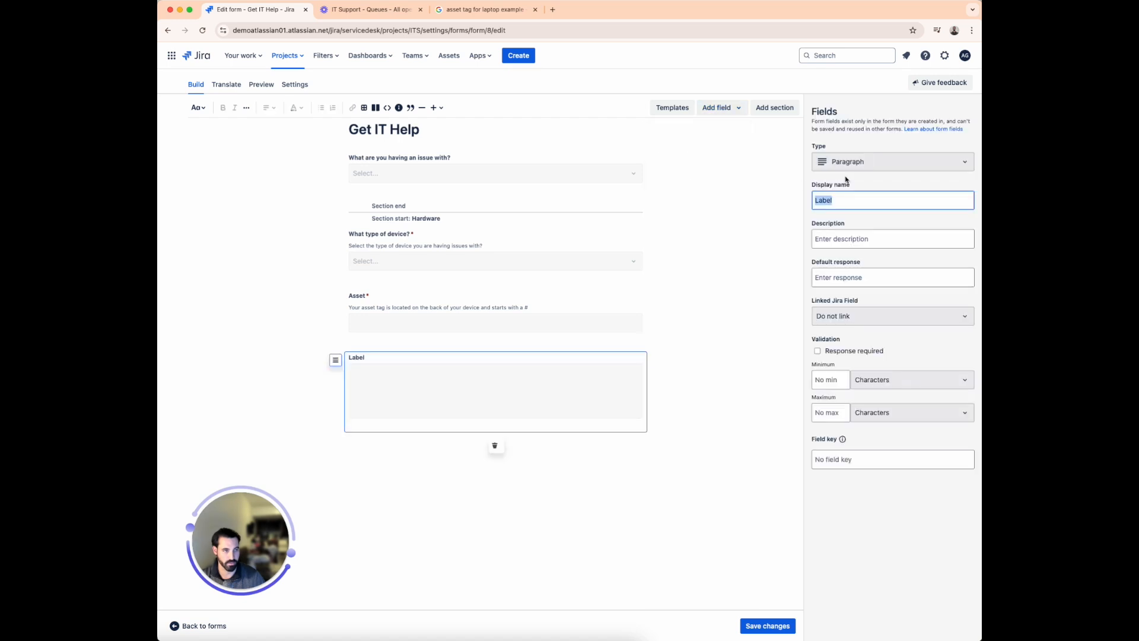
type("Descr")
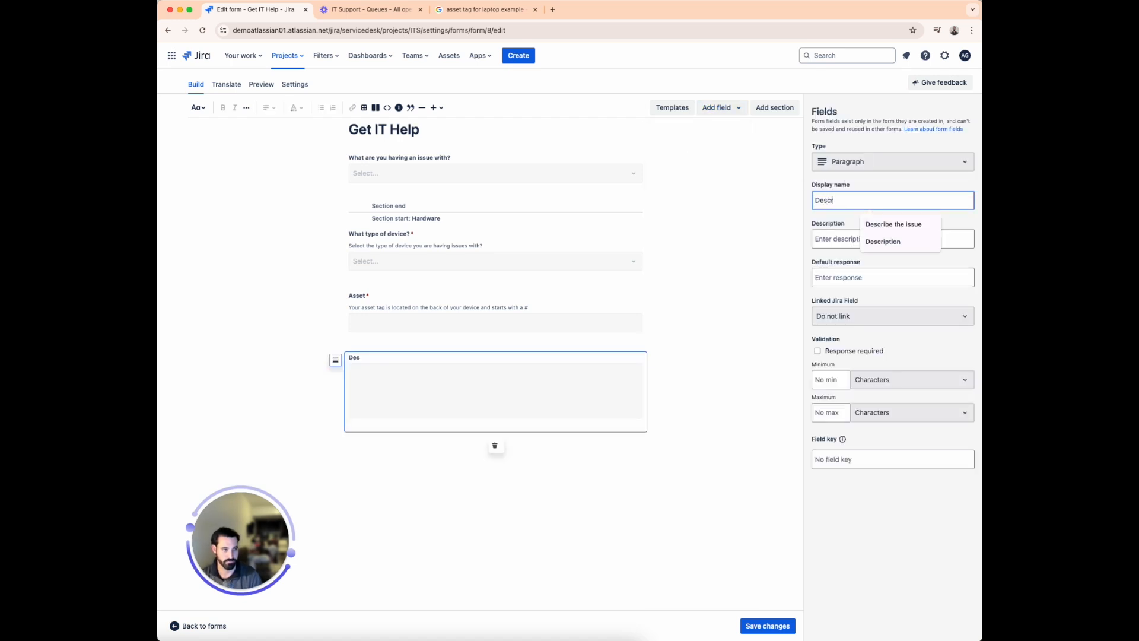
type("iption")
Step: Set the paragraph field's description to "Please describe the issue that you are dealing with"
key("Tab")
type("Please")
key("Down")
key("Tab")
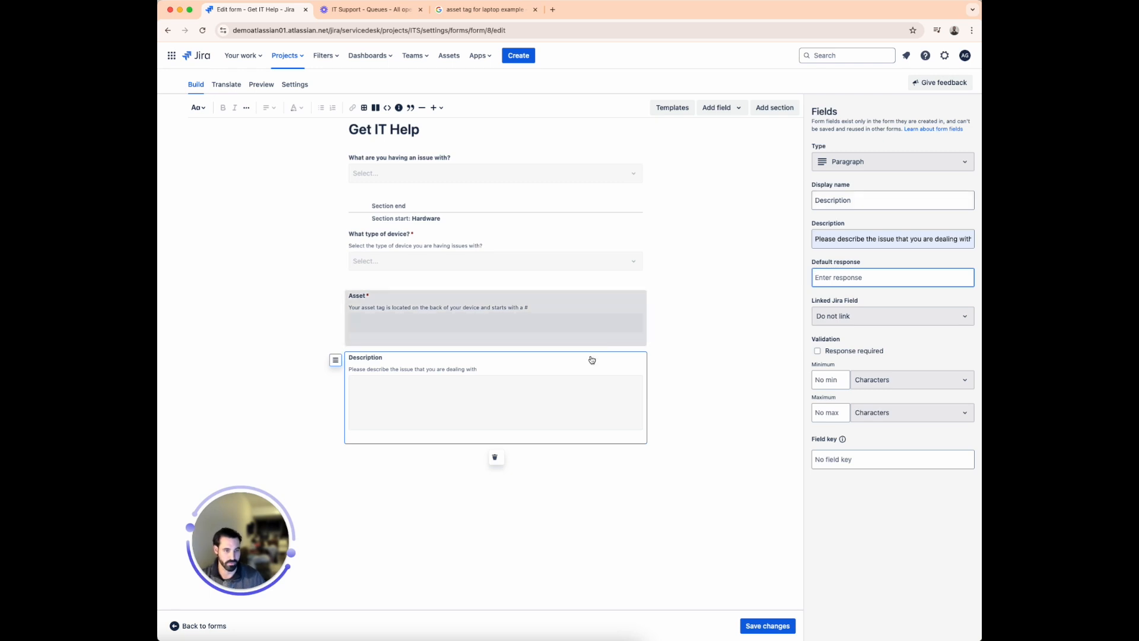
Step: Add a new section after the Description field and name it "Software"
left_click(590, 457)
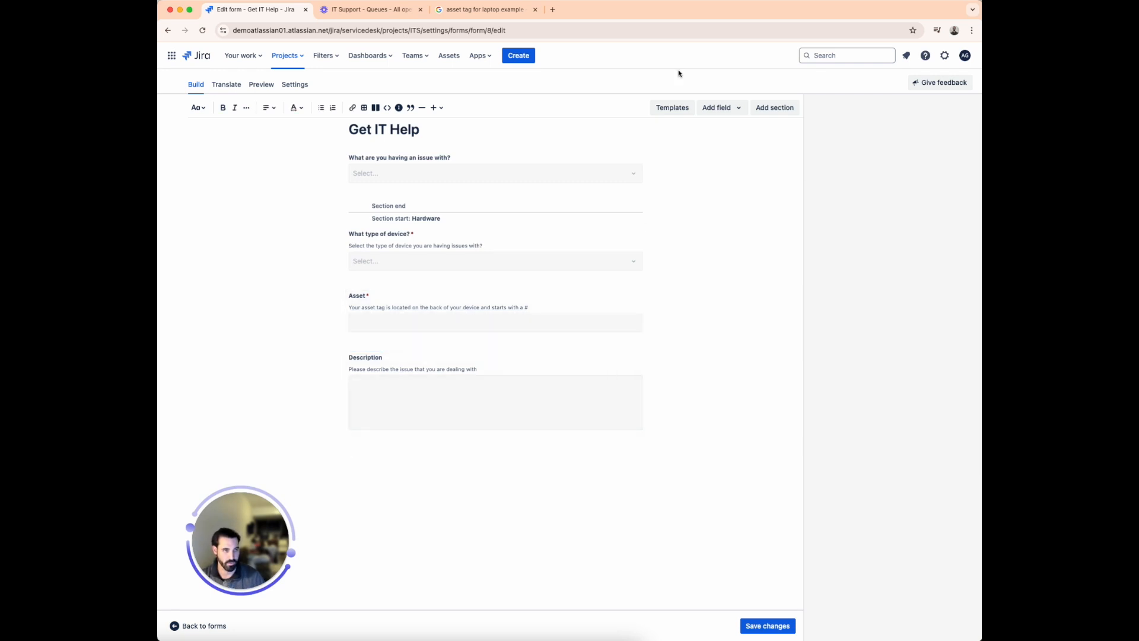
left_click(765, 109)
left_click(854, 154)
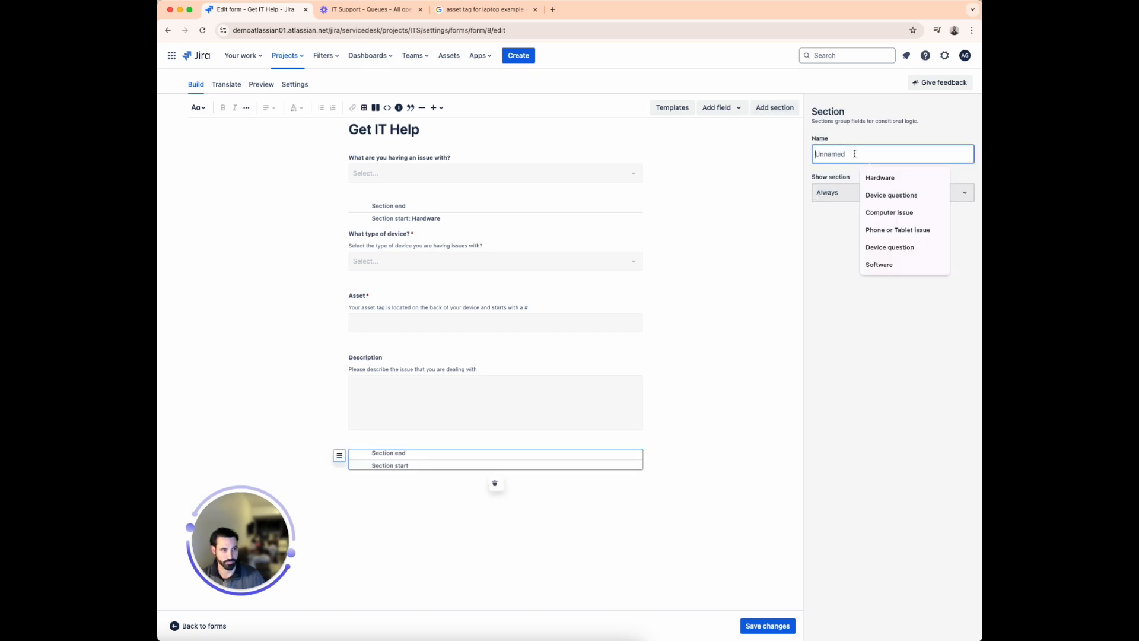
type("Software")
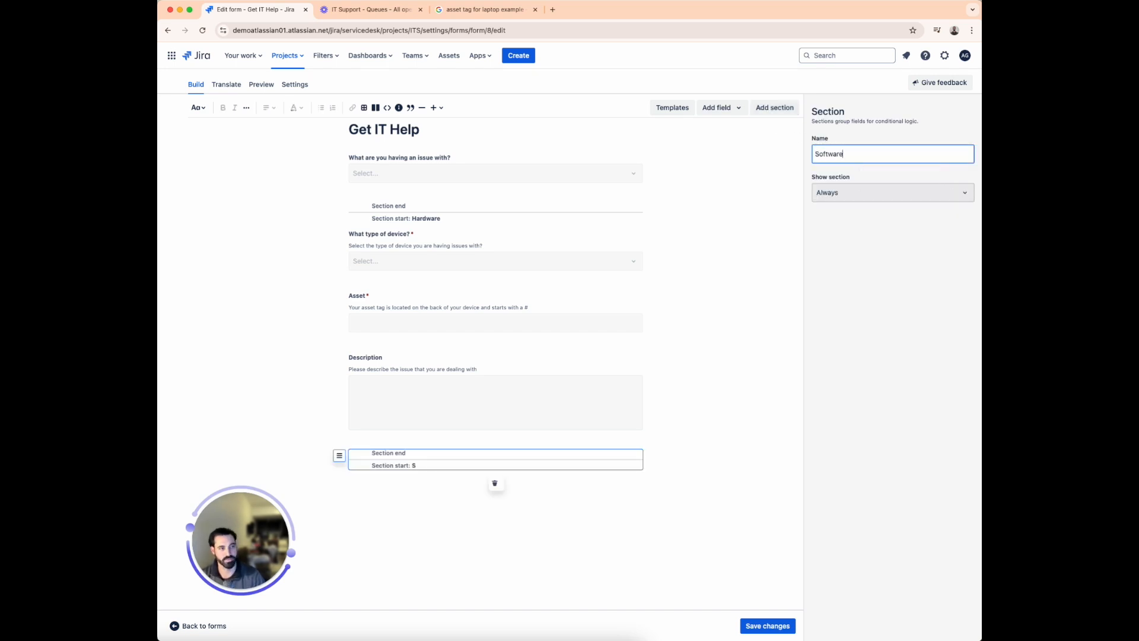
Step: Show the Software section conditionally, when "What are you having an issue with?" is Software
left_click(854, 193)
left_click(854, 233)
left_click(858, 248)
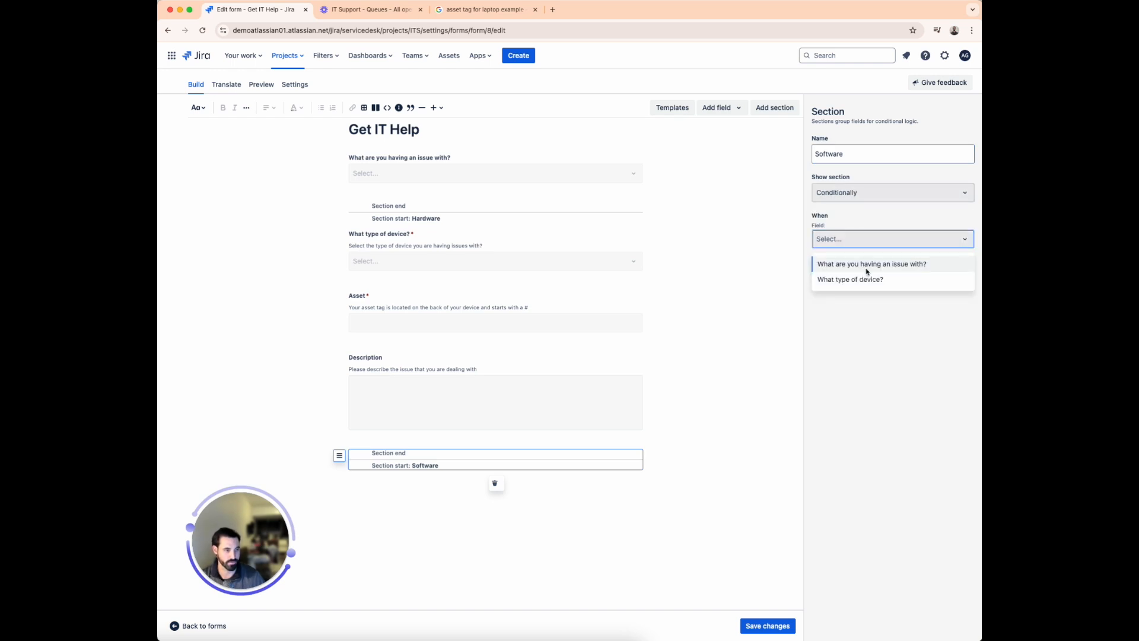
left_click(870, 268)
left_click(864, 277)
left_click(845, 318)
Step: Add a dropdown field inside the Software section with the display name "Select software"
left_click(440, 486)
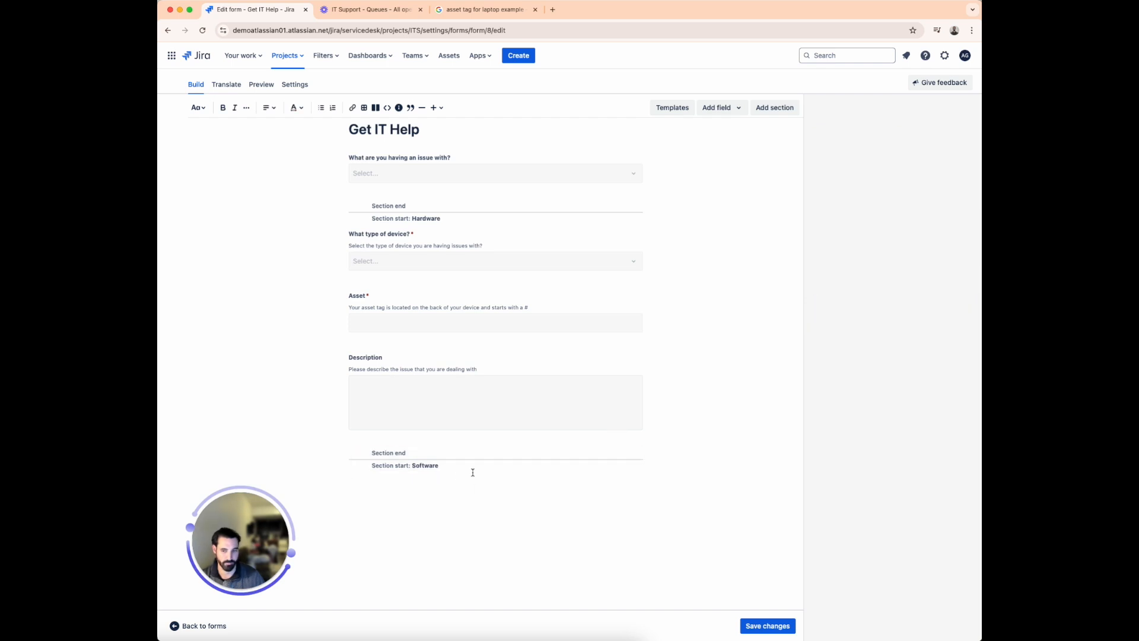
key("super+Tab")
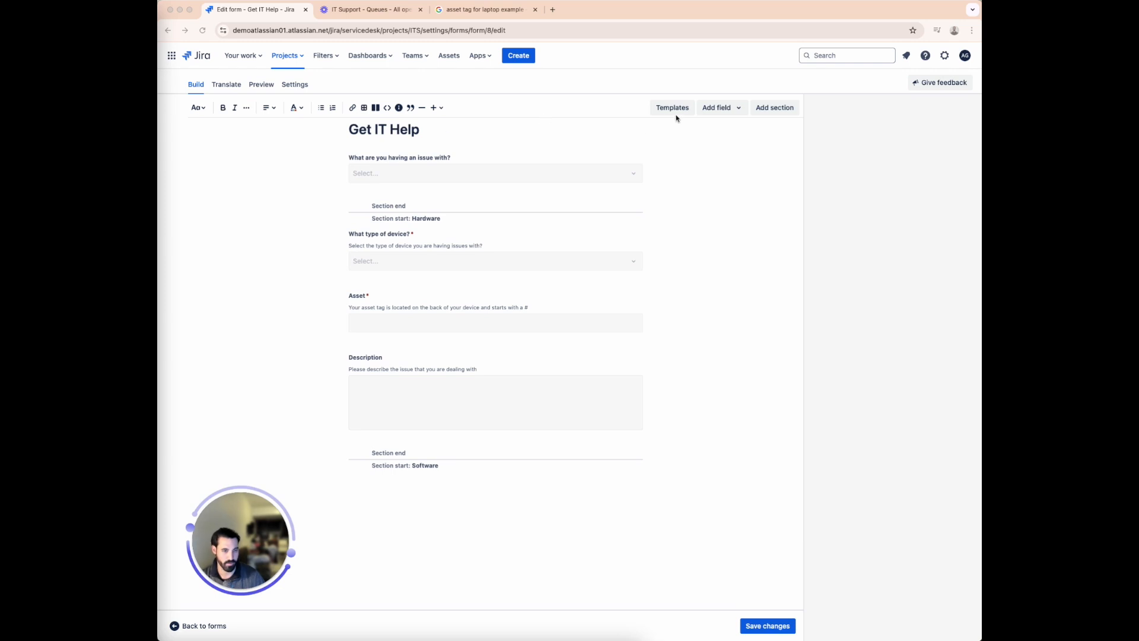
left_click(731, 109)
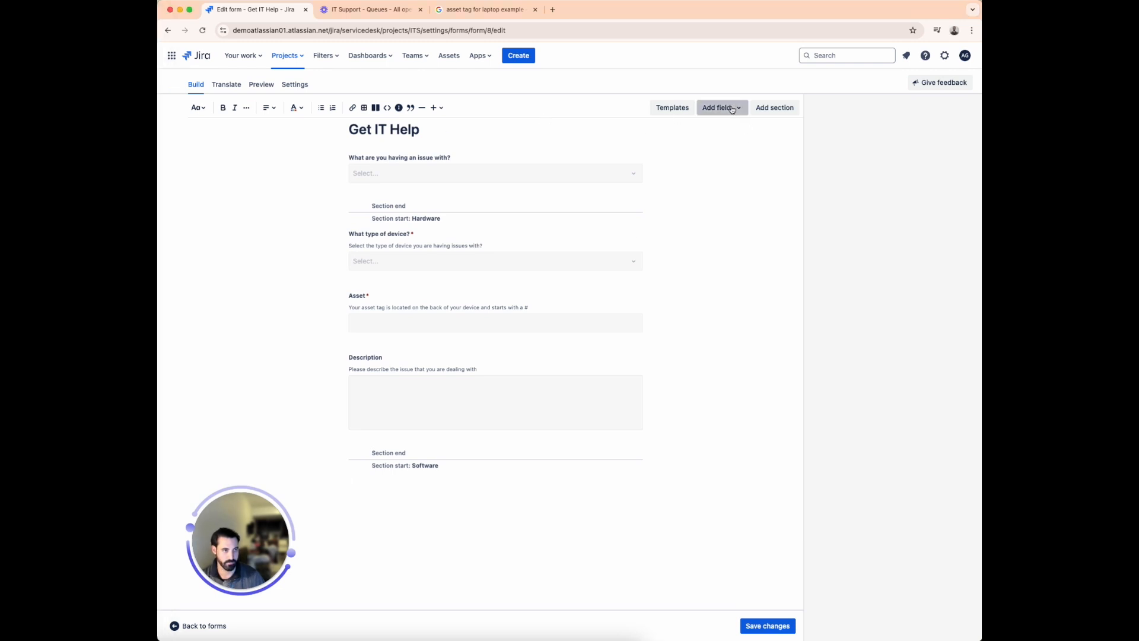
left_click(696, 306)
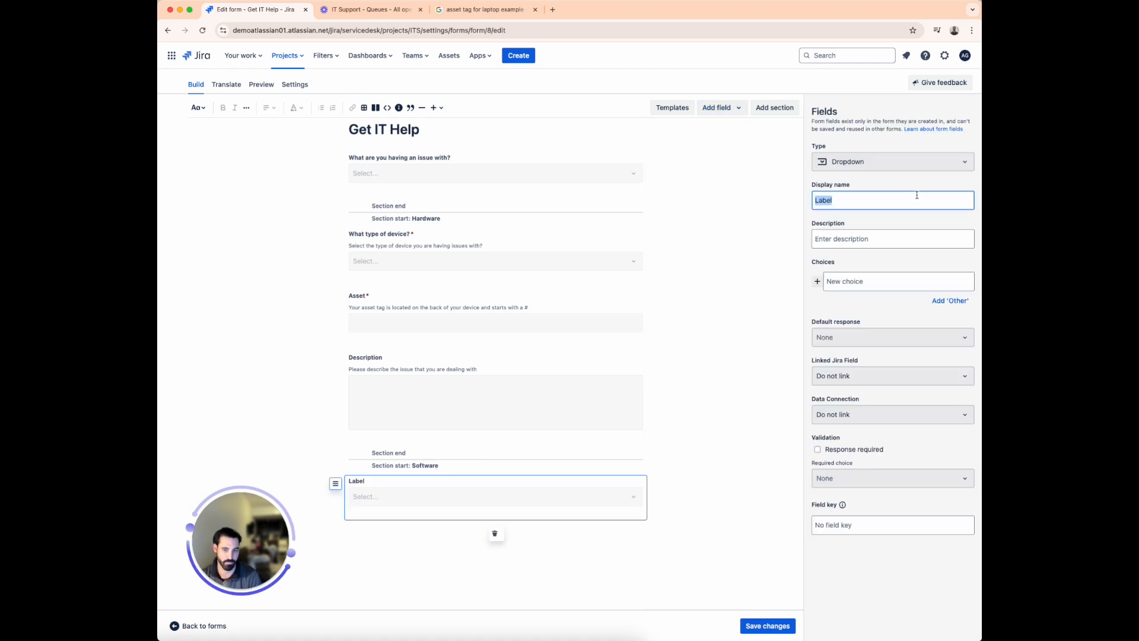
type("Select")
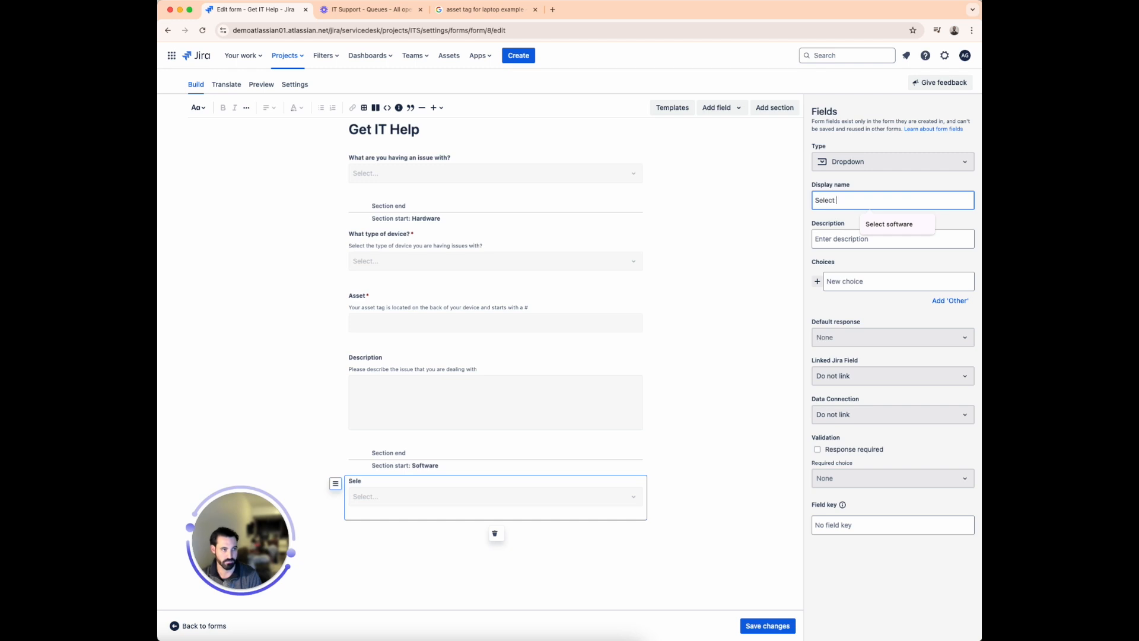
type(" software")
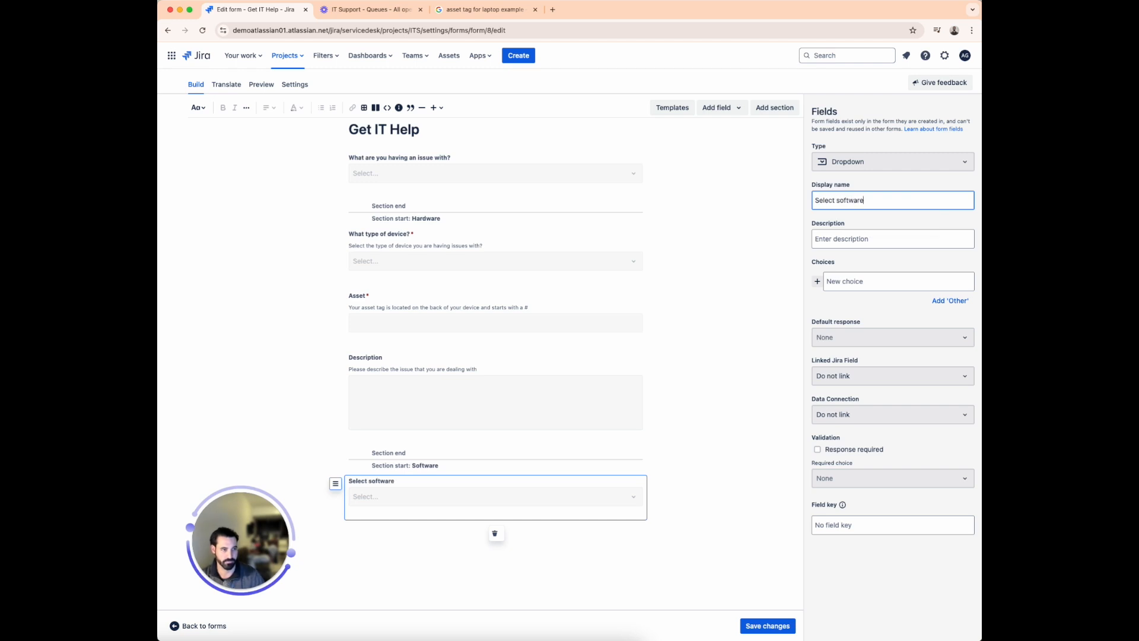
Step: Enter Microsoft Word, Microsoft Excel, Notion, PowerBI, Salesforce, Zendesk and Slack as the choices of the software dropdown
left_click(876, 280)
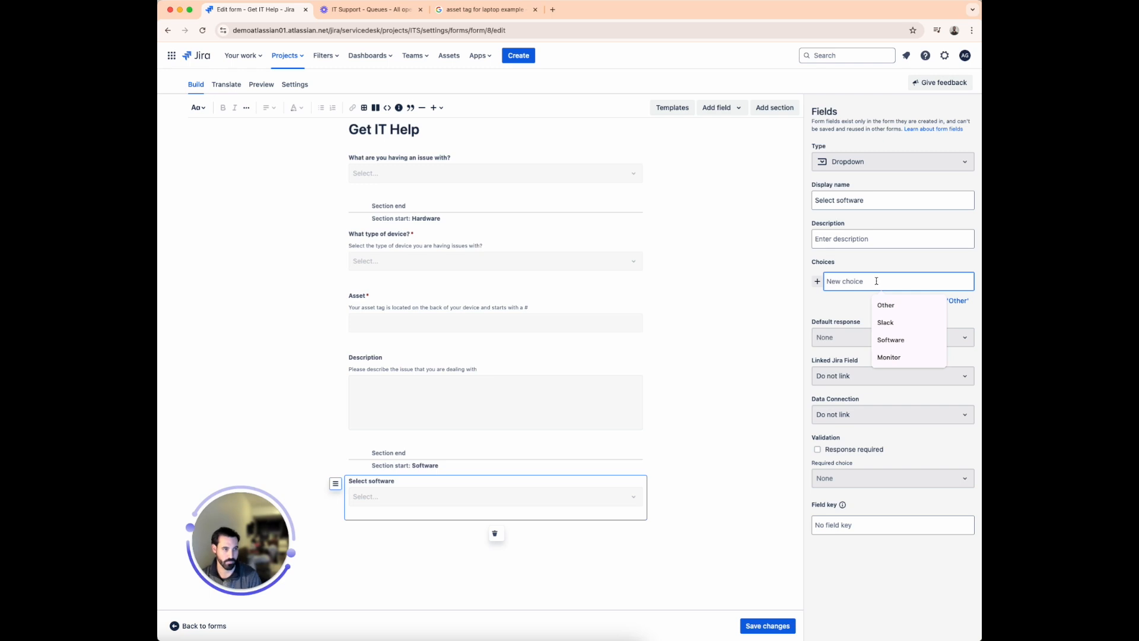
type("Microsoft Word")
key("Return")
type("Micr")
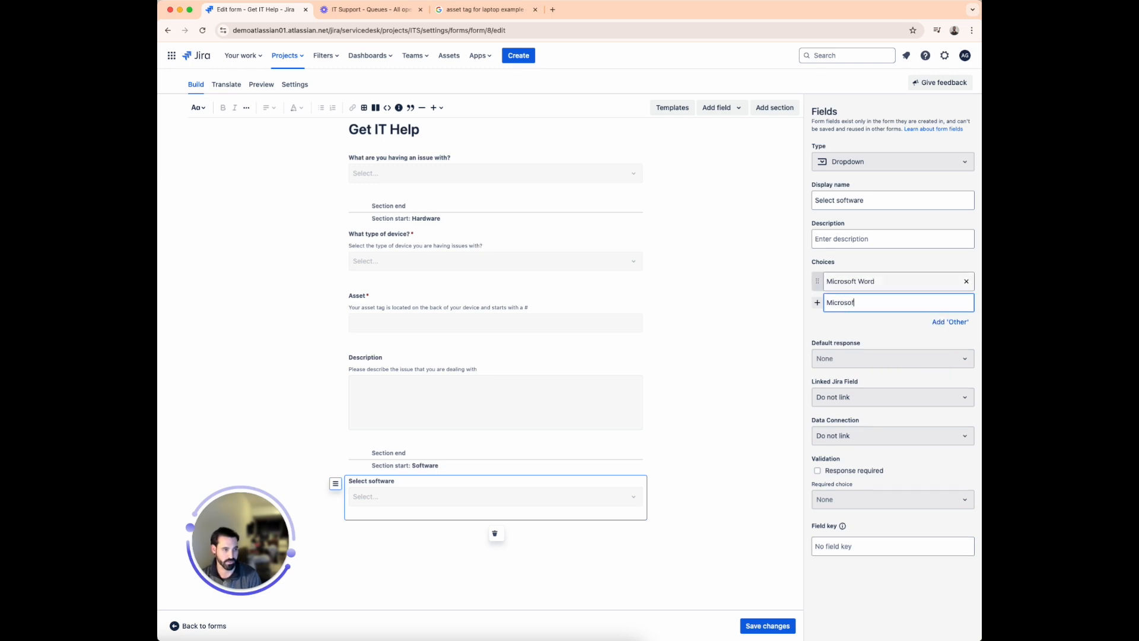
key("Return")
type("Notion")
key("Return")
type("PowerBI")
key("Return")
type("Salesforce")
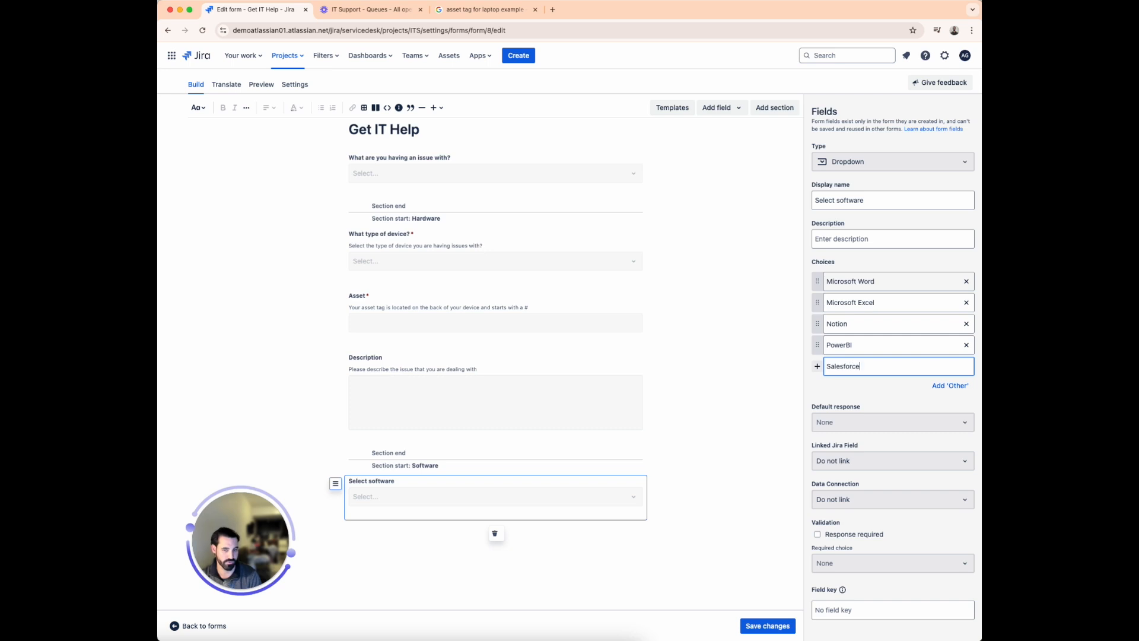
key("Return")
type("Zendesk")
key("Return")
type("Slack")
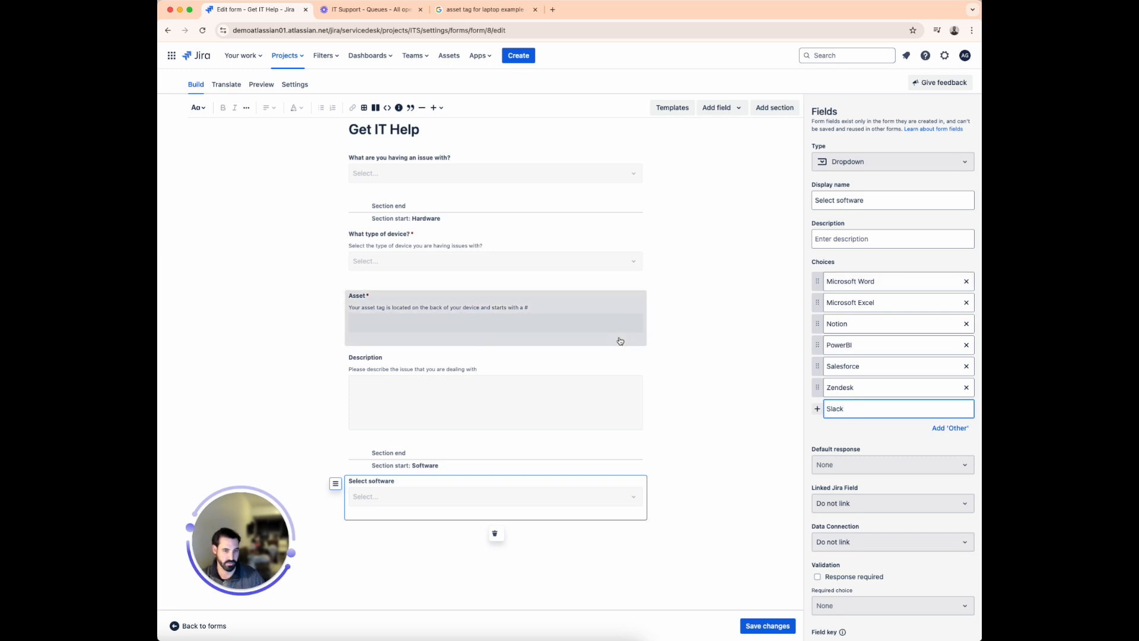
Step: Copy the Description field from the Hardware section and paste it below the "Select software" dropdown
left_click(611, 388)
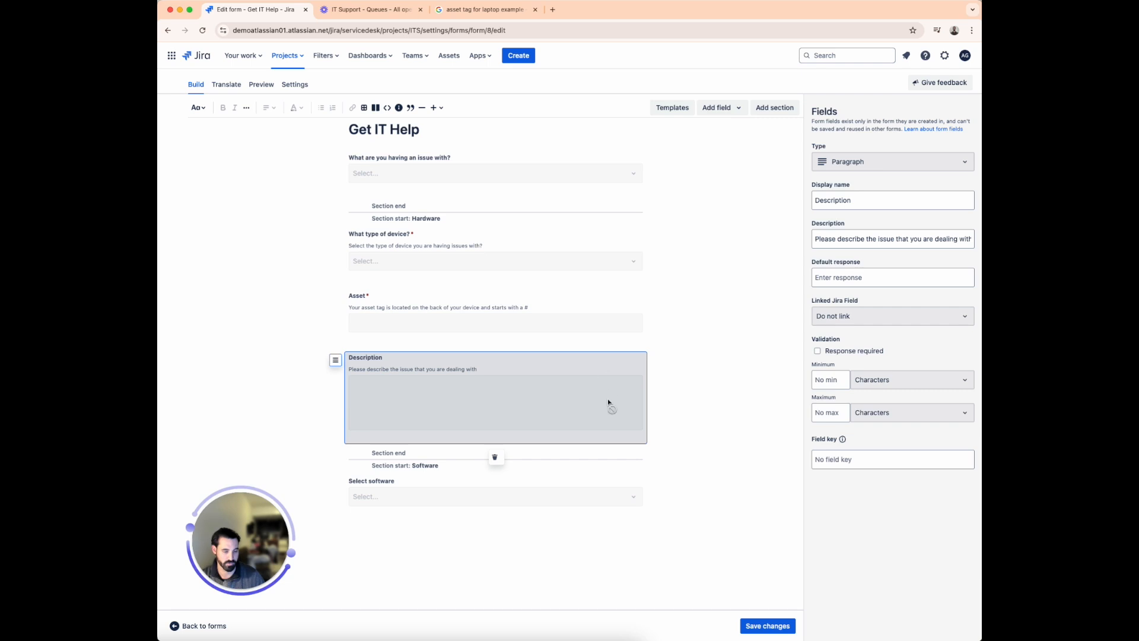
left_click(396, 523)
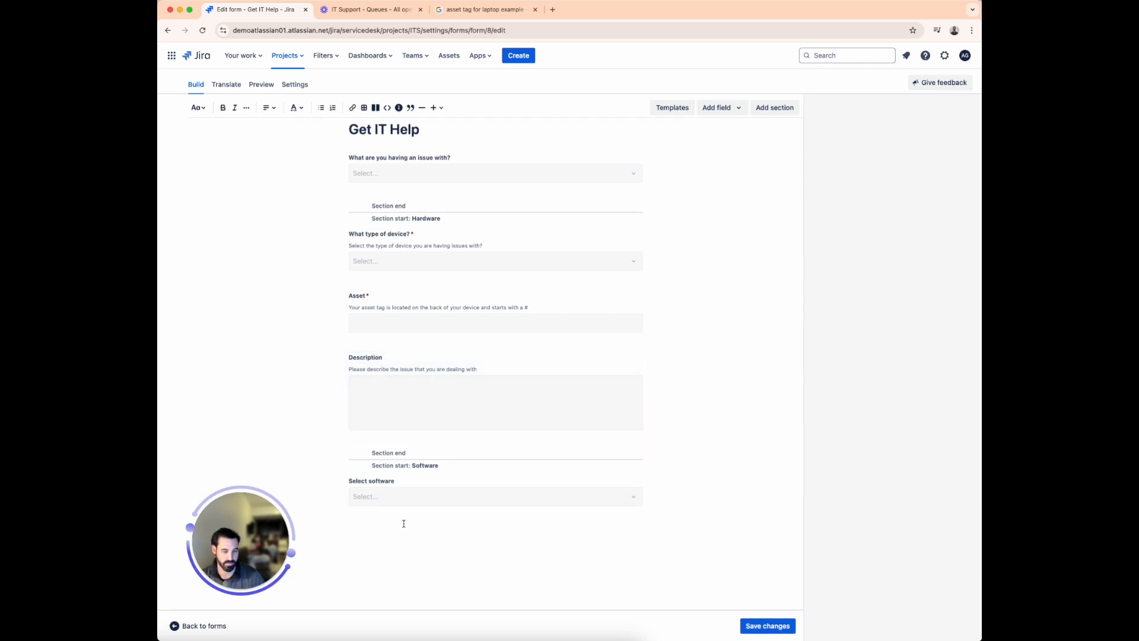
key("cmd+v")
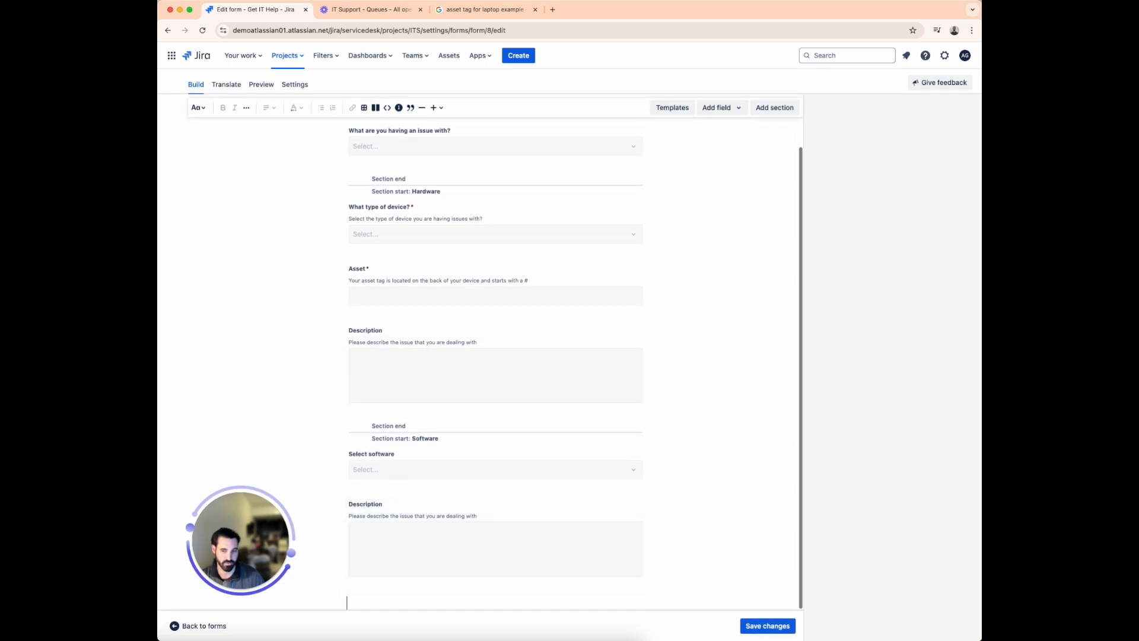
Step: Save the form changes and open the form's preview
scroll(225, 437, "up", 1)
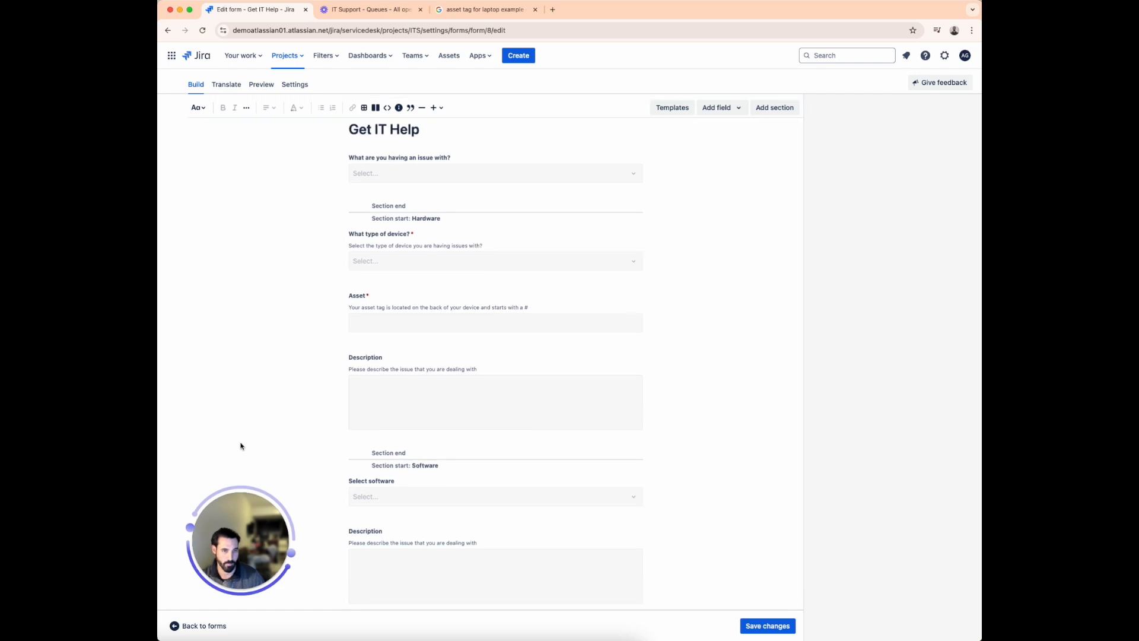
left_click(767, 625)
scroll(695, 432, "down", 1)
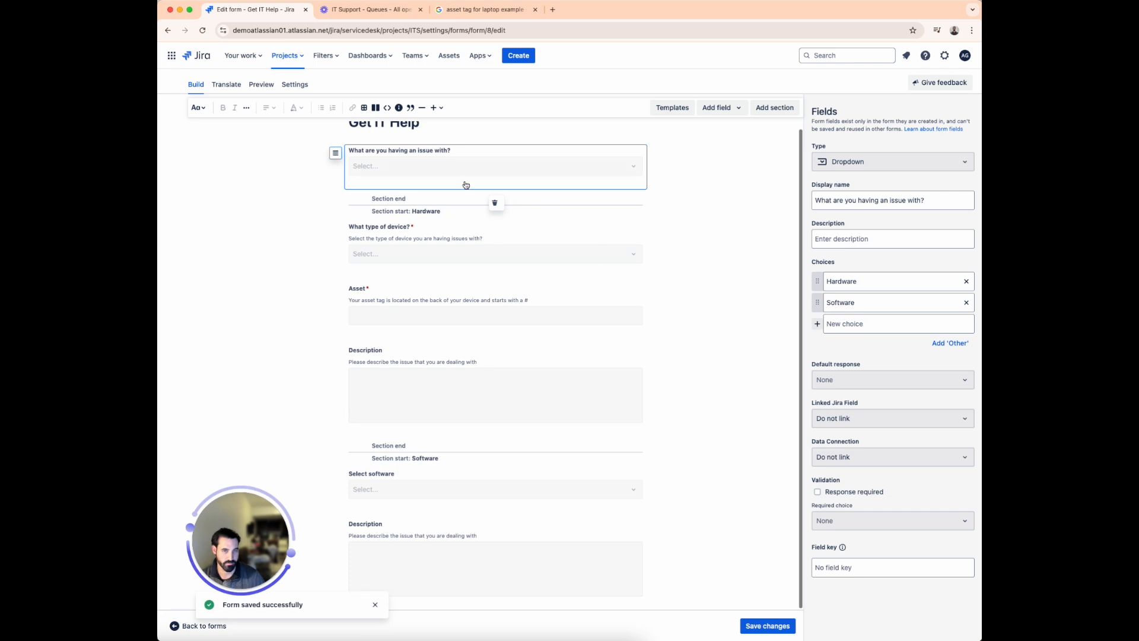
left_click(259, 87)
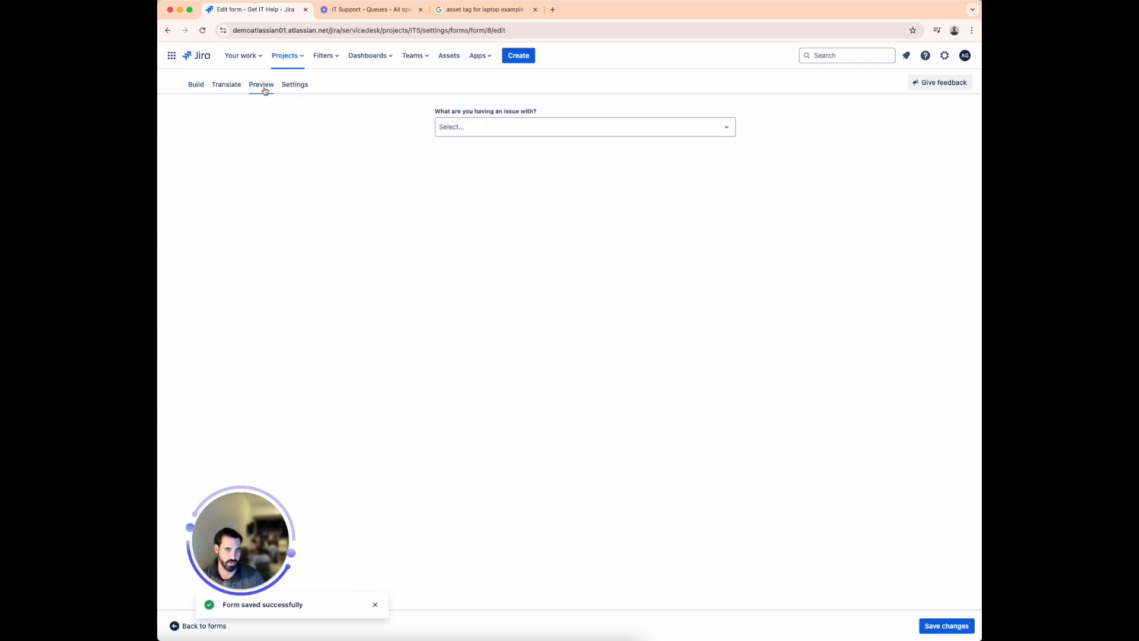
Step: Check the form preview with Hardware and with Software chosen as the issue type
left_click(555, 134)
left_click(522, 153)
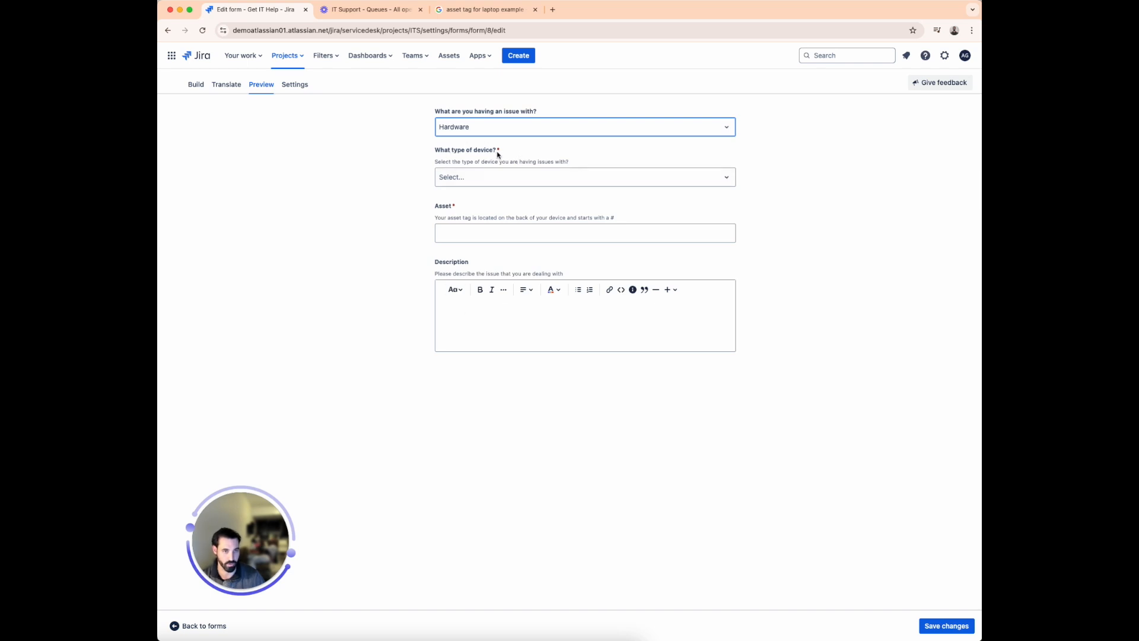
left_click(506, 132)
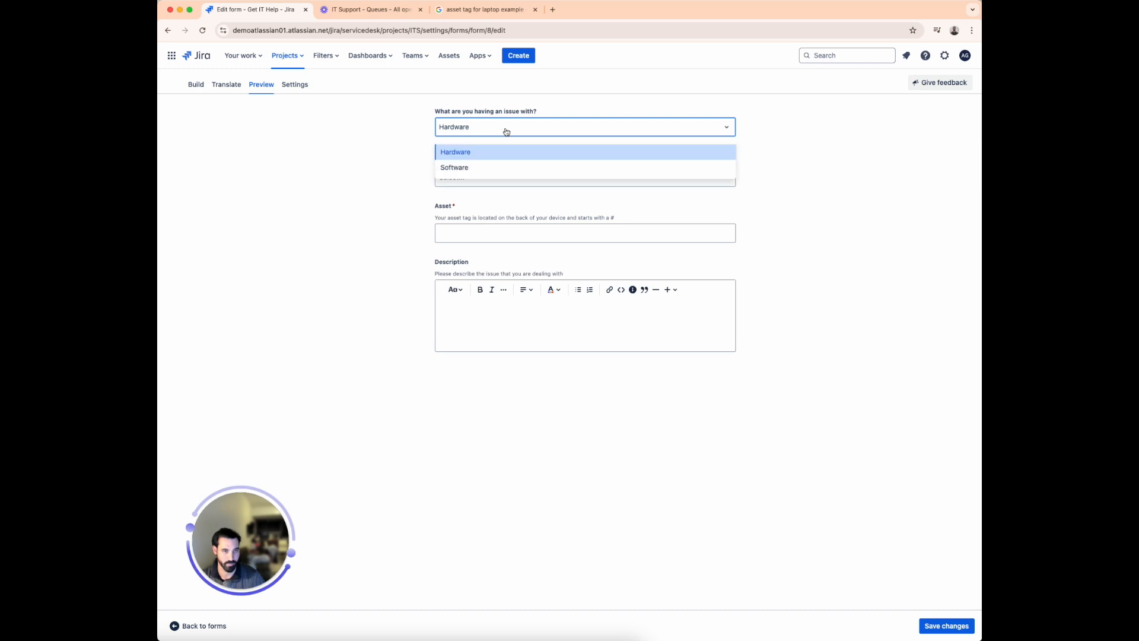
left_click(502, 170)
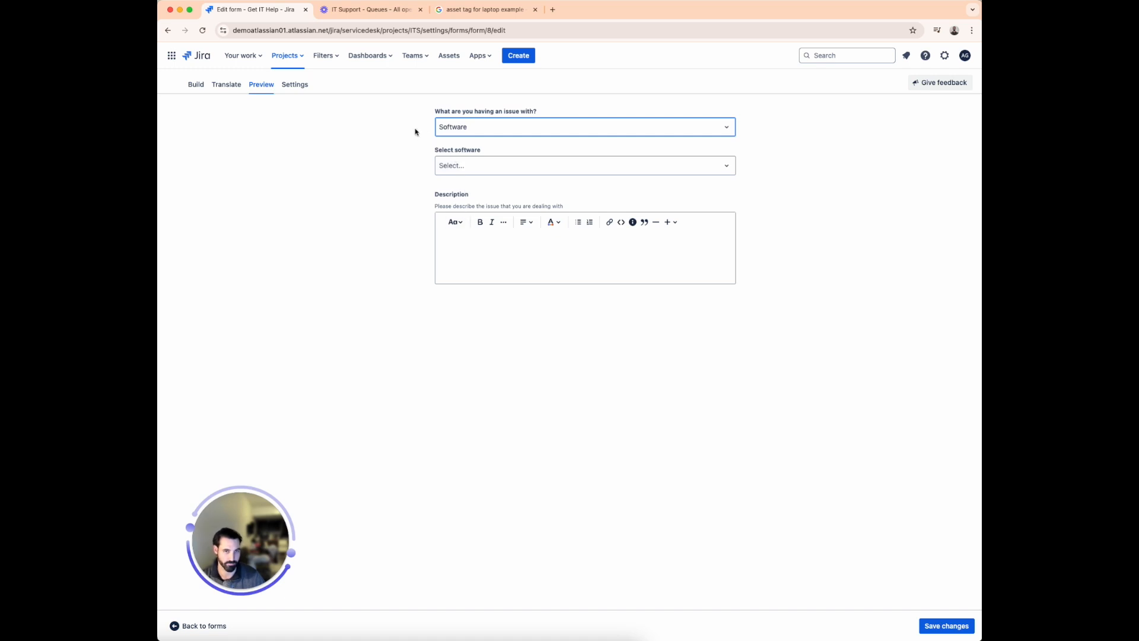
Step: Make a response required for the "Select software" dropdown in the form builder and save the form
left_click(196, 85)
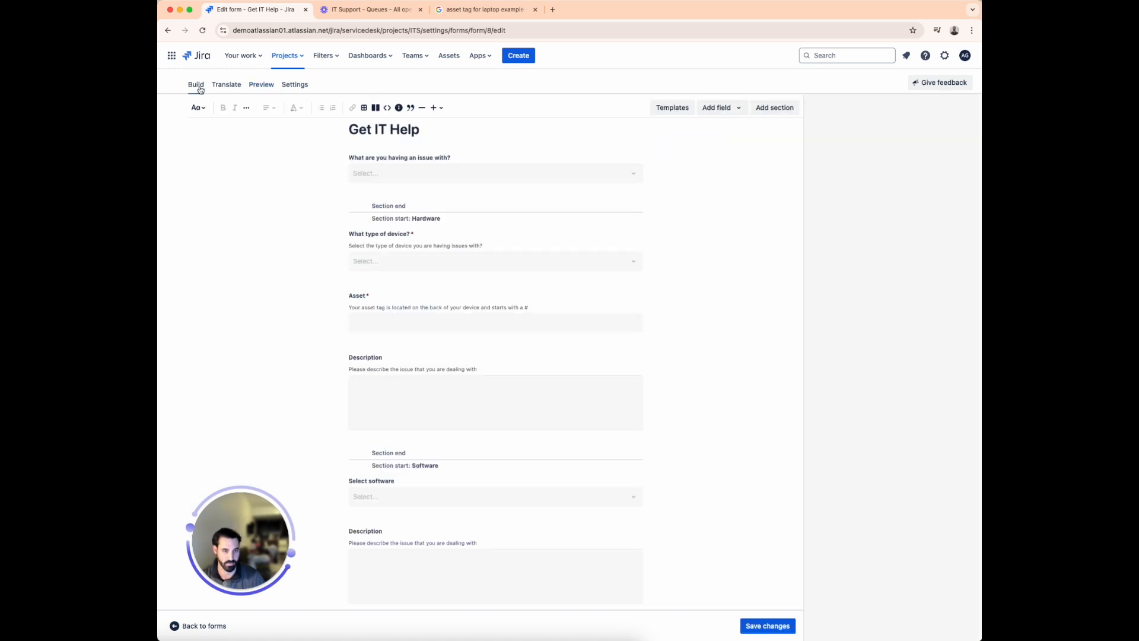
scroll(539, 495, "down", 1)
left_click(425, 497)
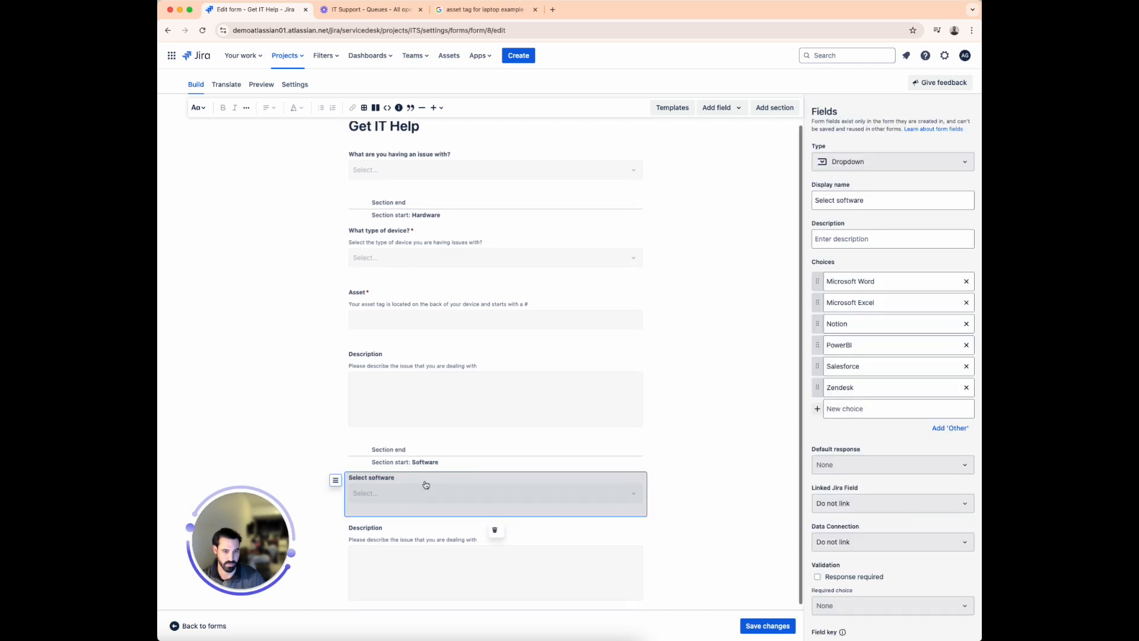
scroll(834, 488, "down", 1)
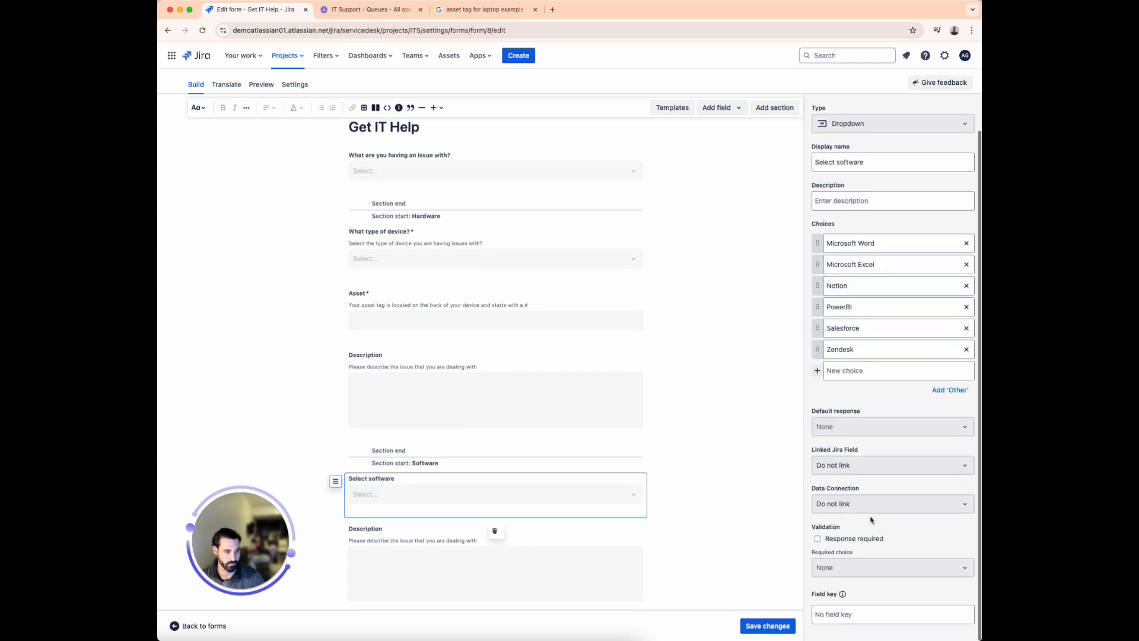
left_click(818, 540)
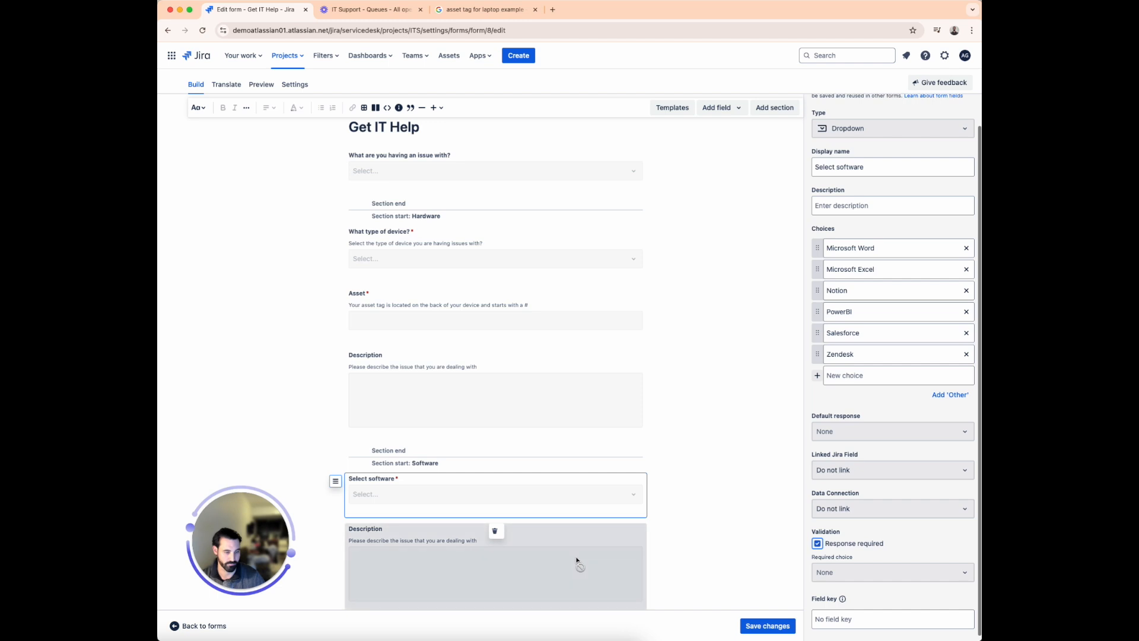
left_click(762, 626)
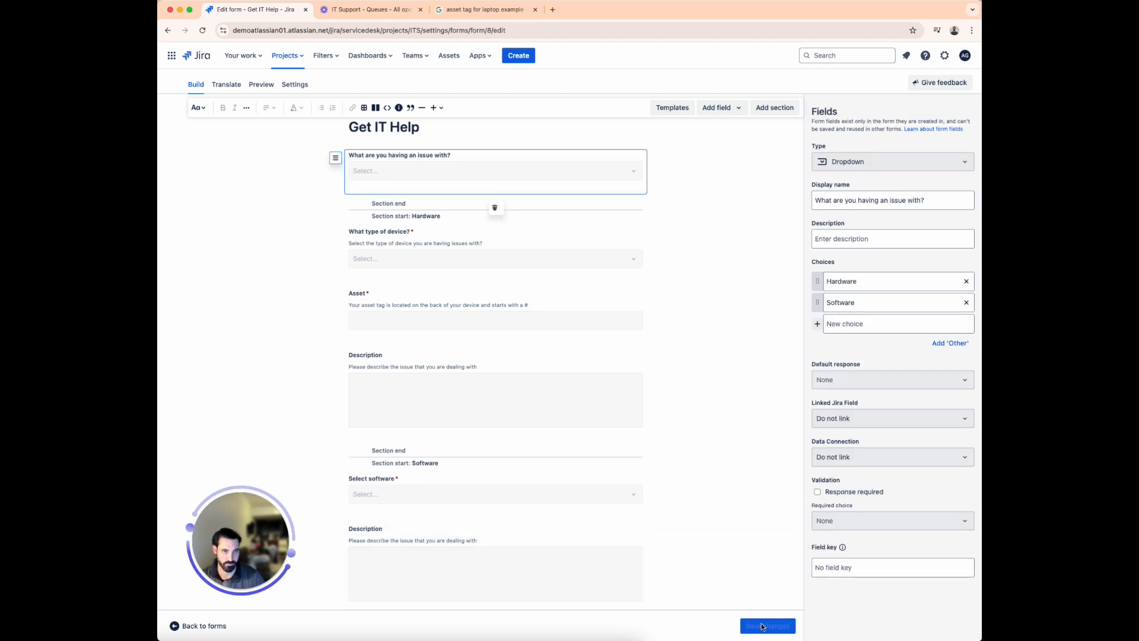
Step: Attach the form to the "Get IT help" request type in the form settings and save the changes
scroll(297, 255, "down", 1)
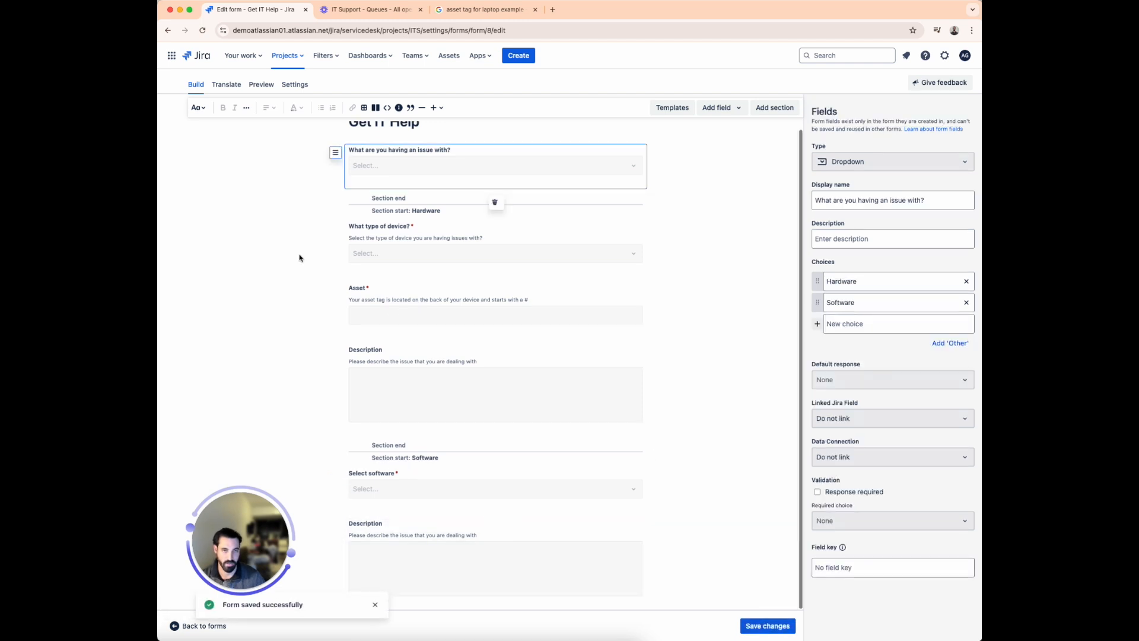
left_click(295, 85)
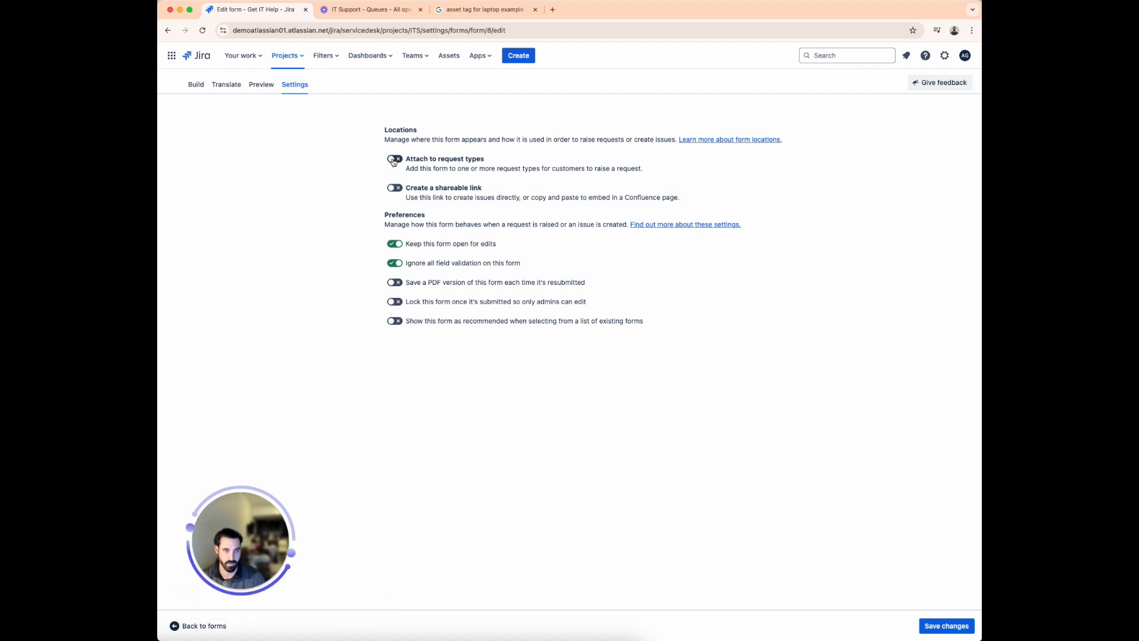
left_click(395, 159)
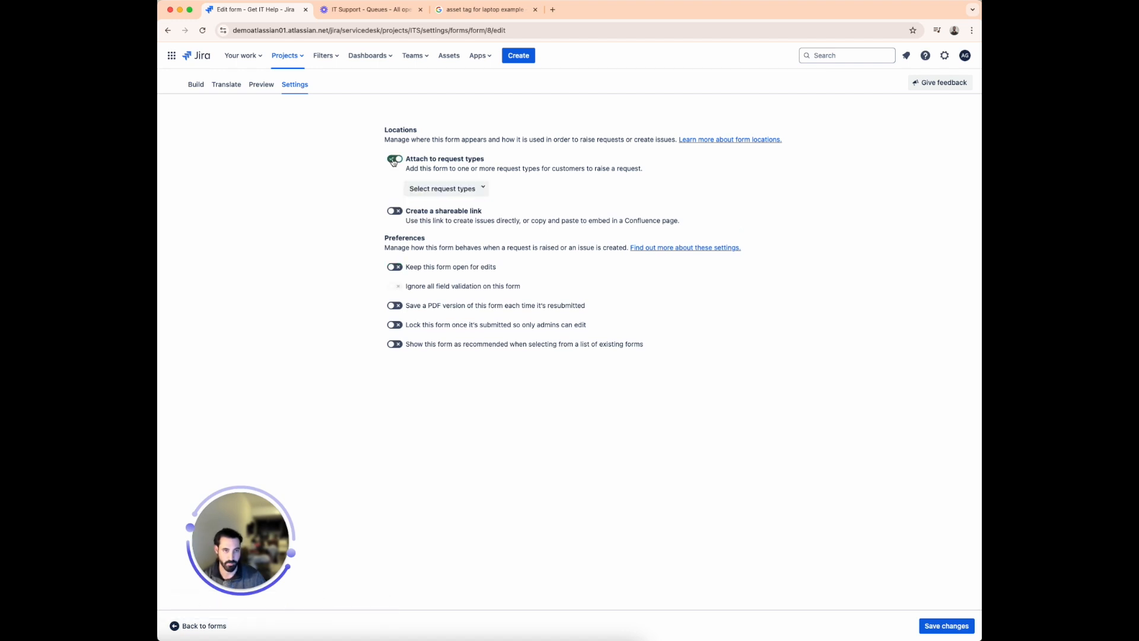
left_click(473, 190)
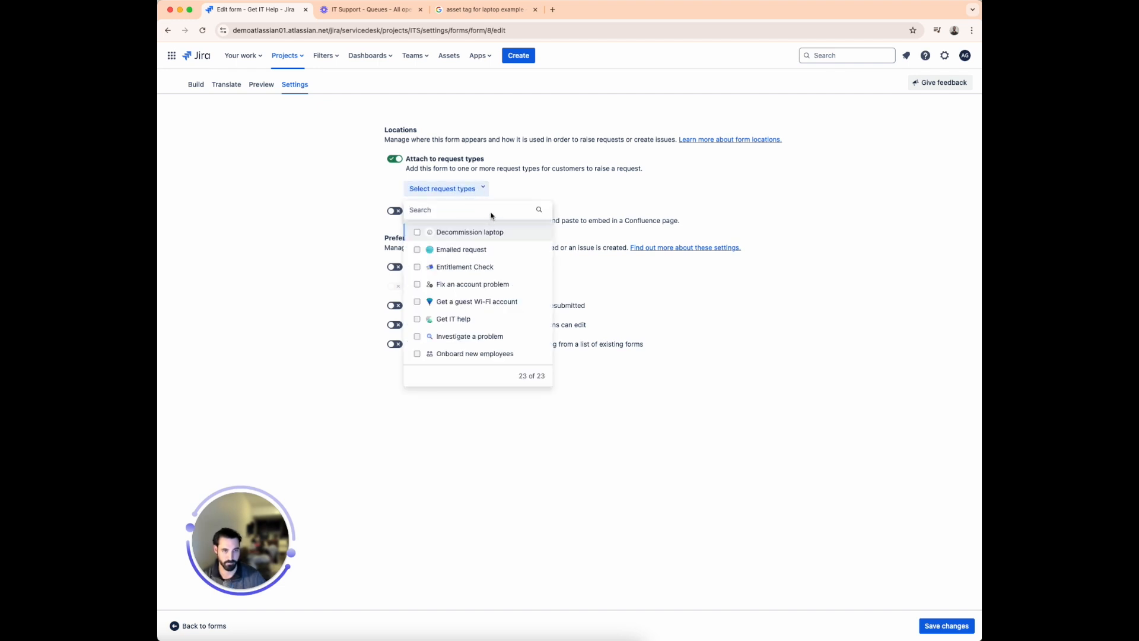
type("get")
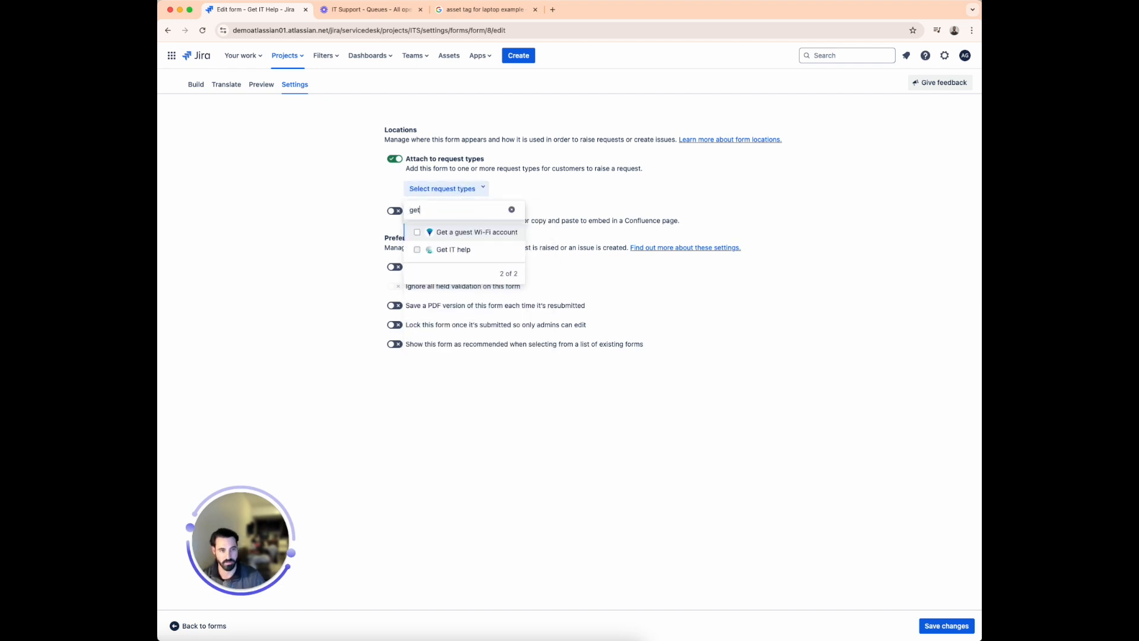
left_click(417, 250)
left_click(698, 208)
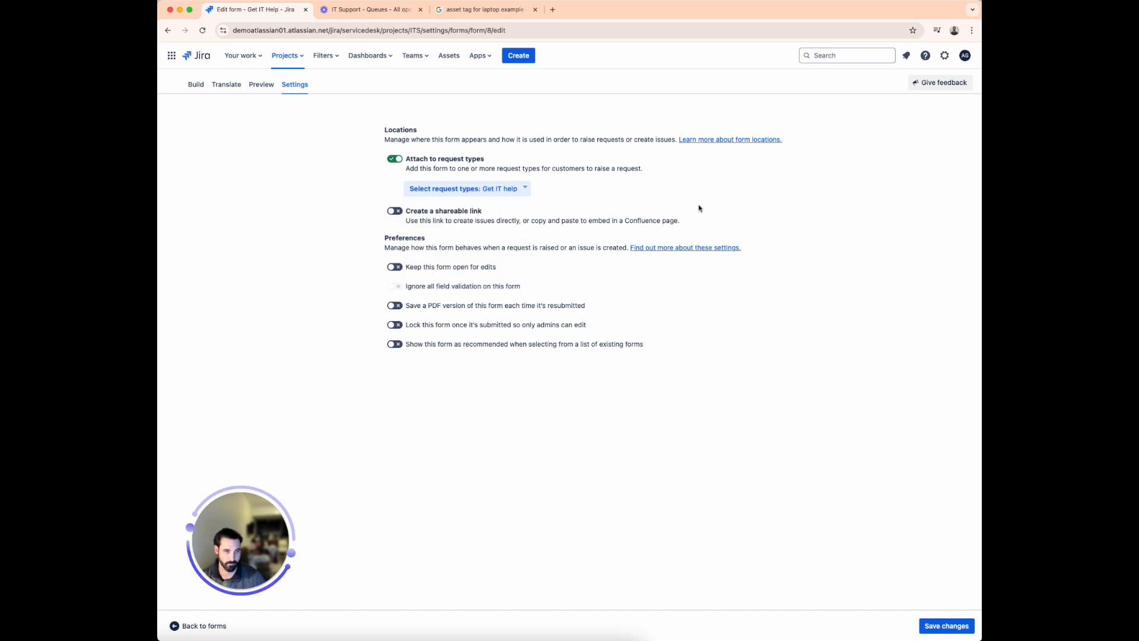
left_click(939, 626)
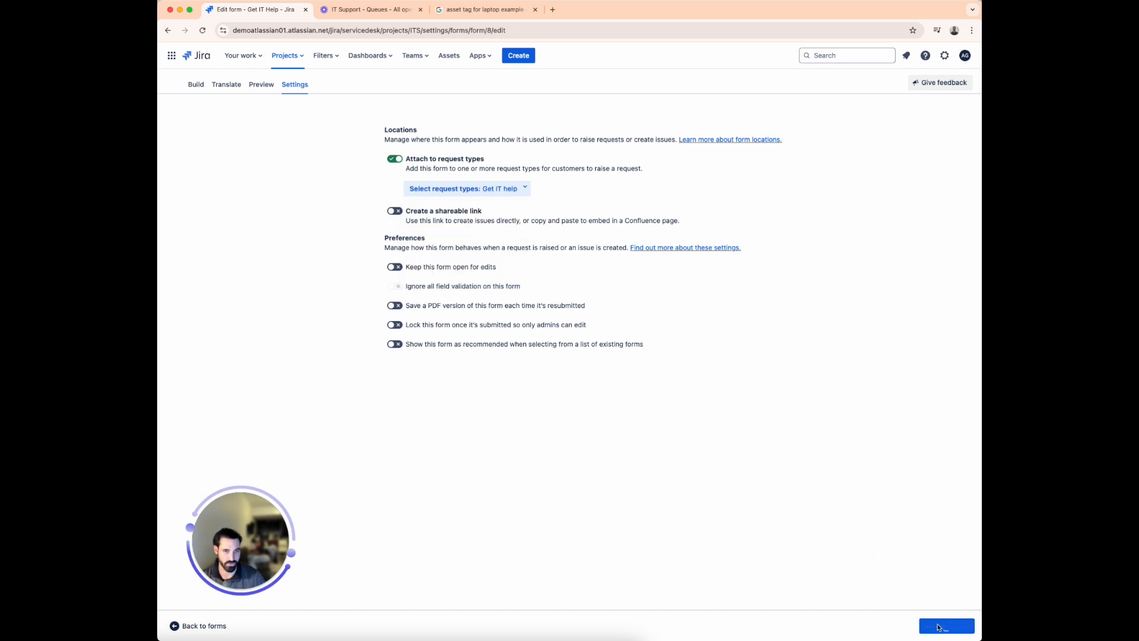
Step: Go to the IT Support project and open its customer portal from the available channels
left_click(295, 59)
left_click(310, 100)
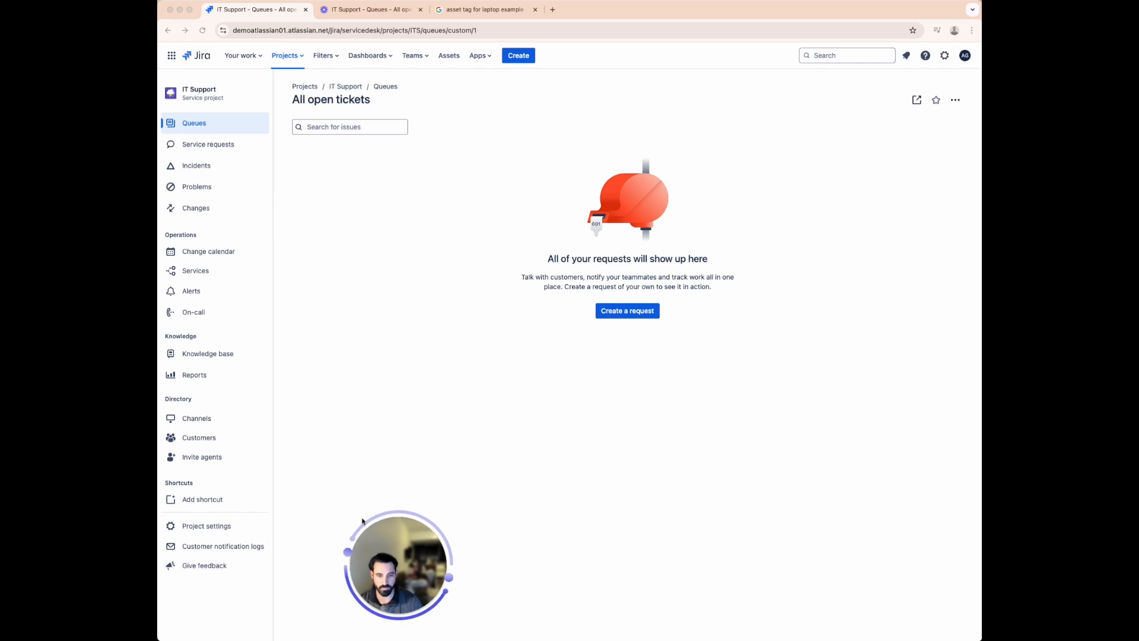
left_click(206, 422)
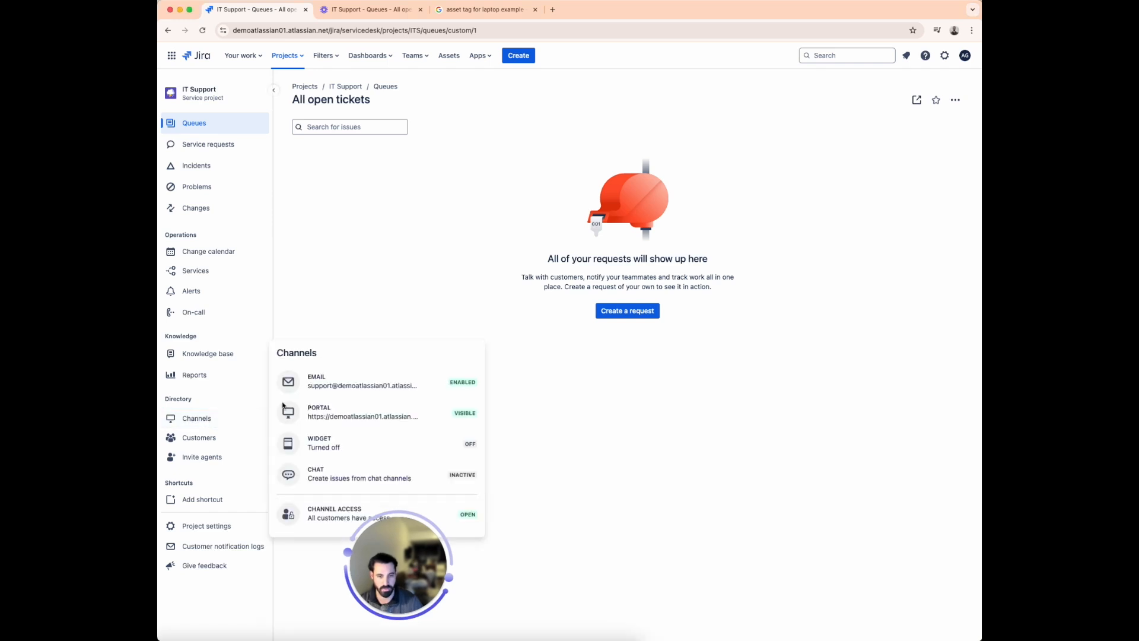
left_click(450, 413)
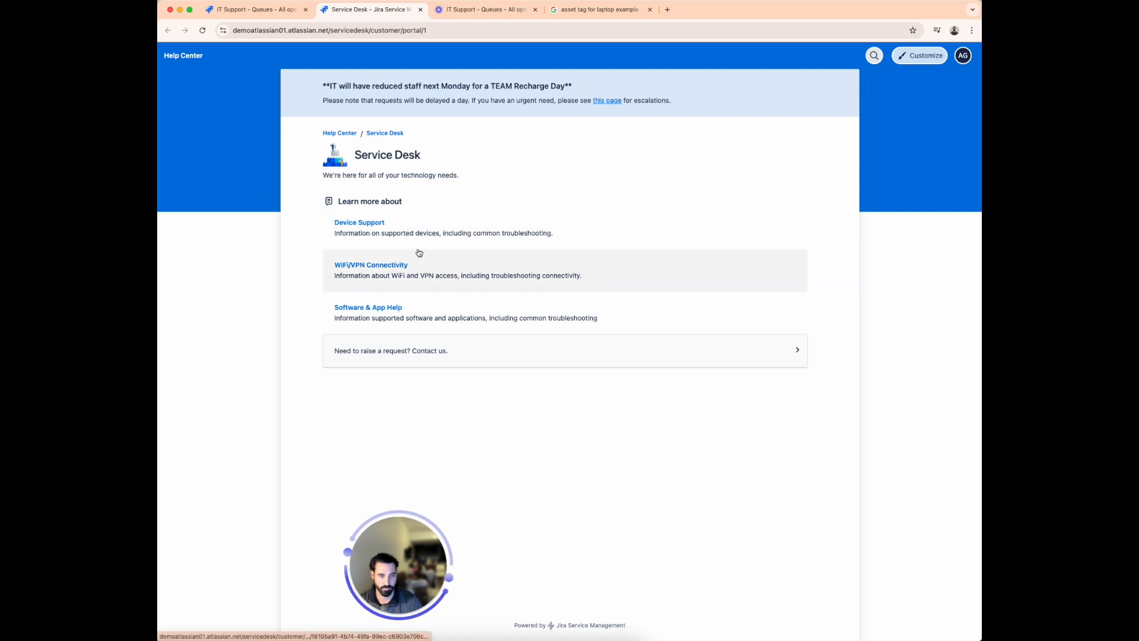
Step: Start raising a "Get IT help" request under Workplace devices (notebooks, mobiles, etc.) in the portal
left_click(413, 351)
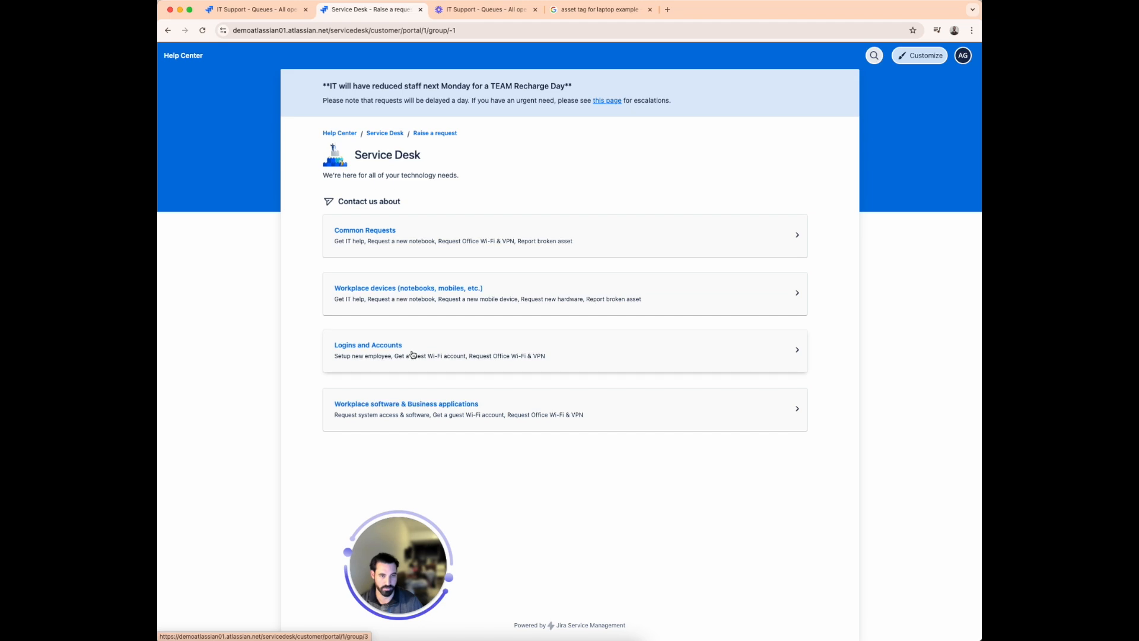
left_click(384, 296)
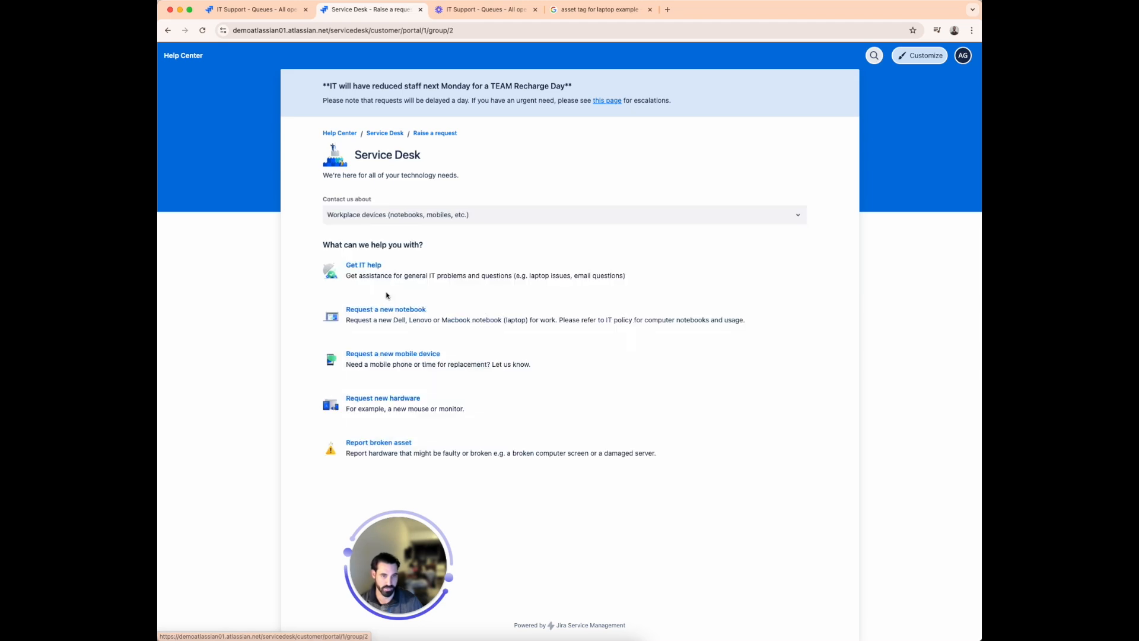
left_click(370, 269)
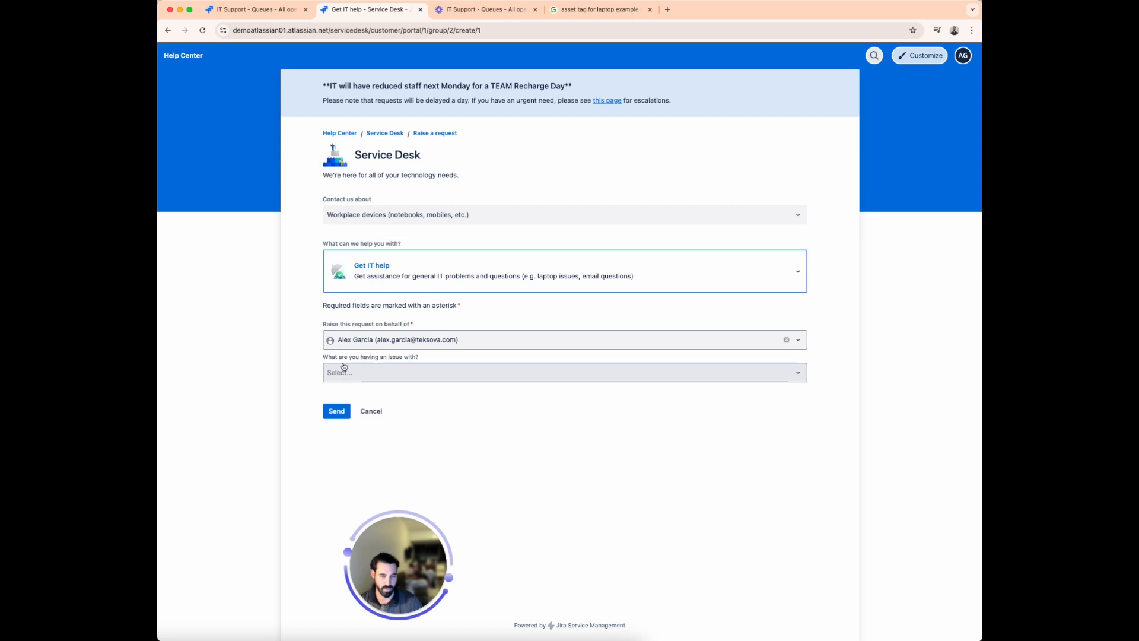
Step: Set the request's issue type to Hardware and its device type to Laptop
left_click_drag(442, 360, 332, 358)
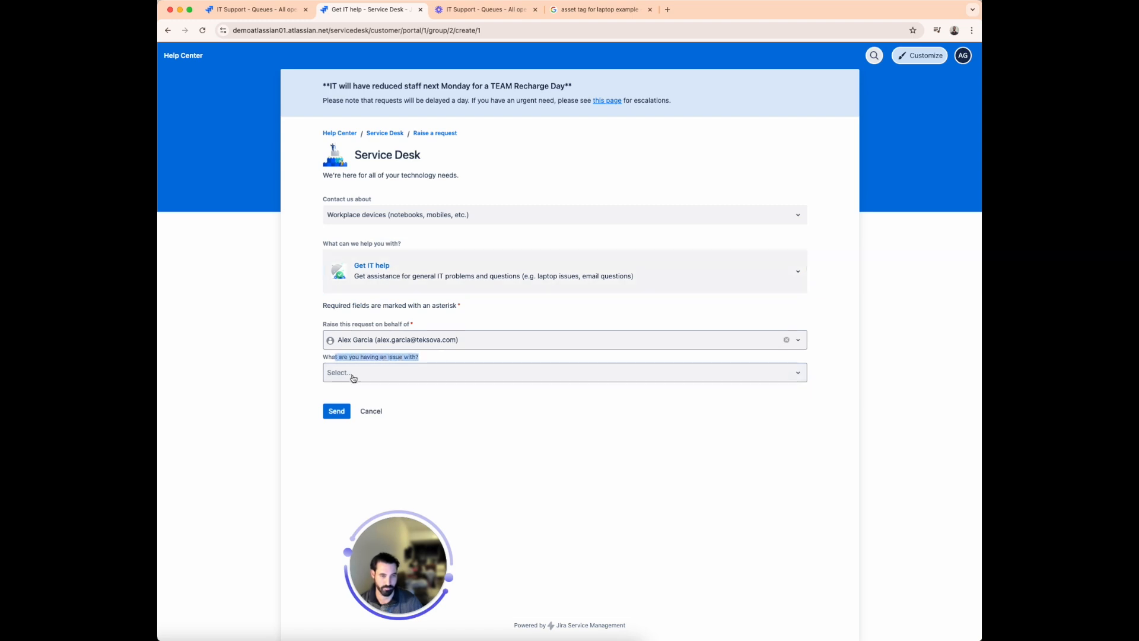
left_click(354, 374)
left_click(356, 398)
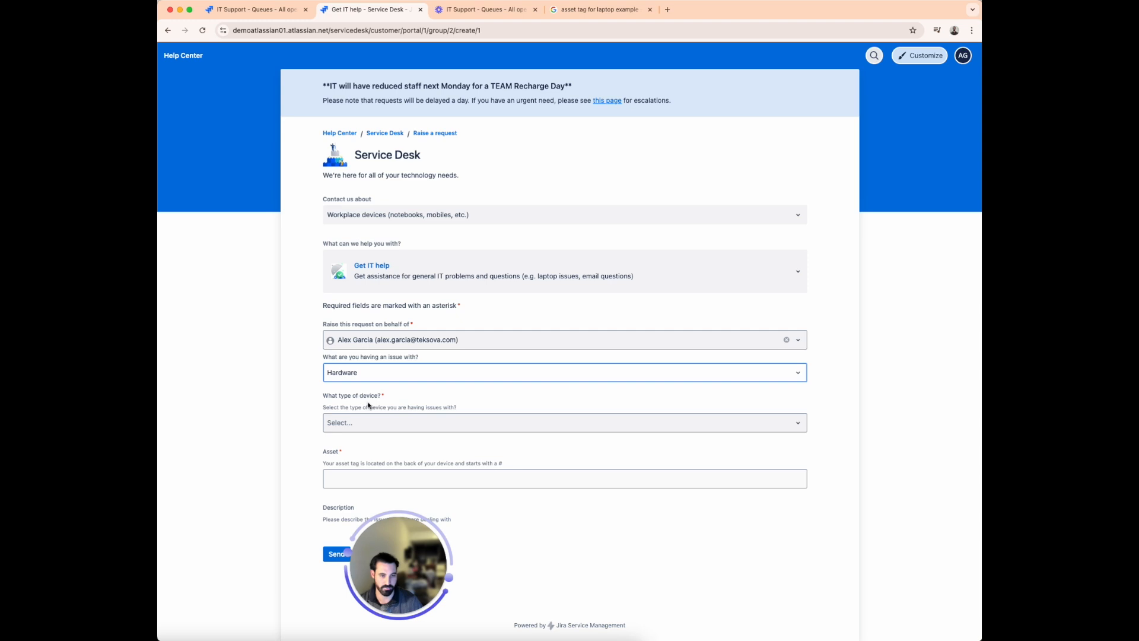
scroll(353, 475, "down", 1)
left_click_drag(345, 530, 259, 503)
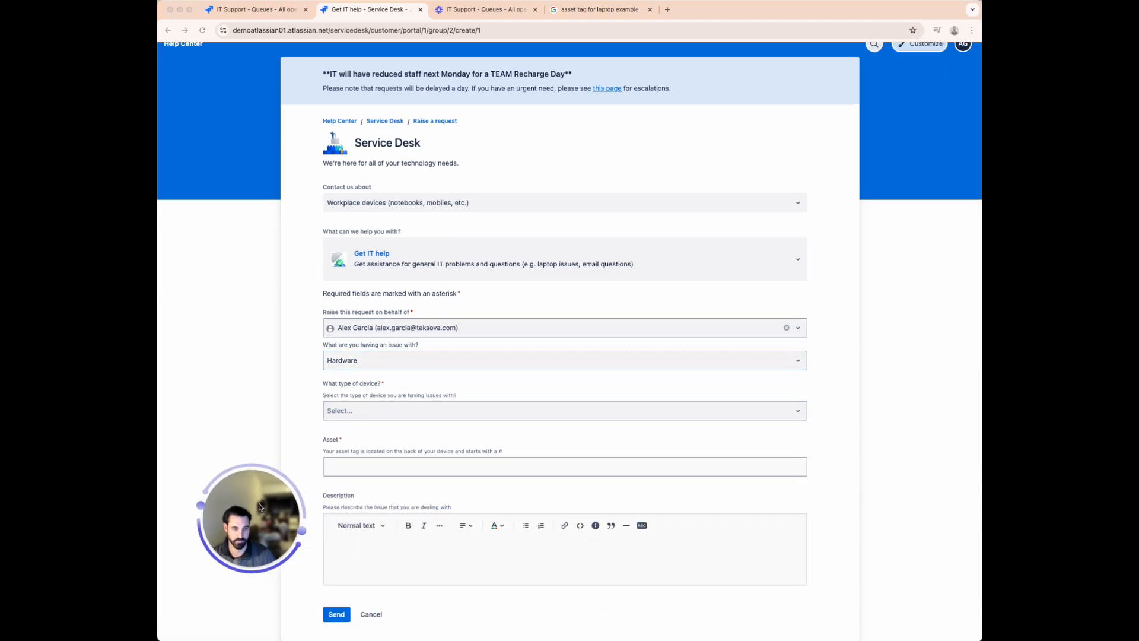
left_click(387, 411)
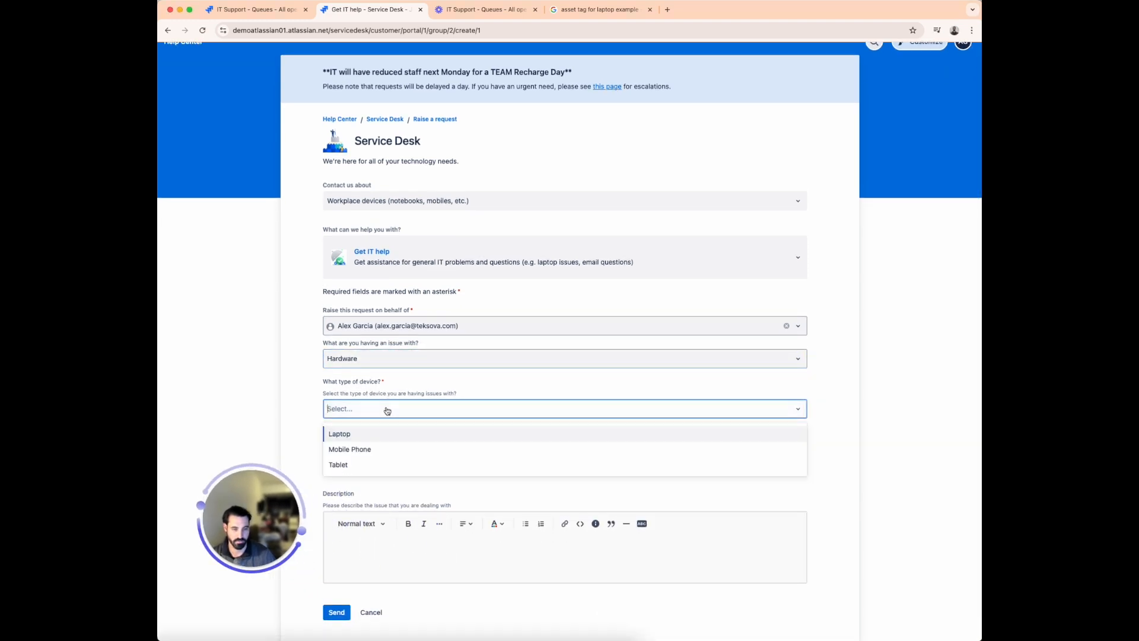
left_click(368, 434)
Step: Enter 156782 as the asset and "Laptop keyboard is not working" as the request's description
left_click(390, 460)
type("1")
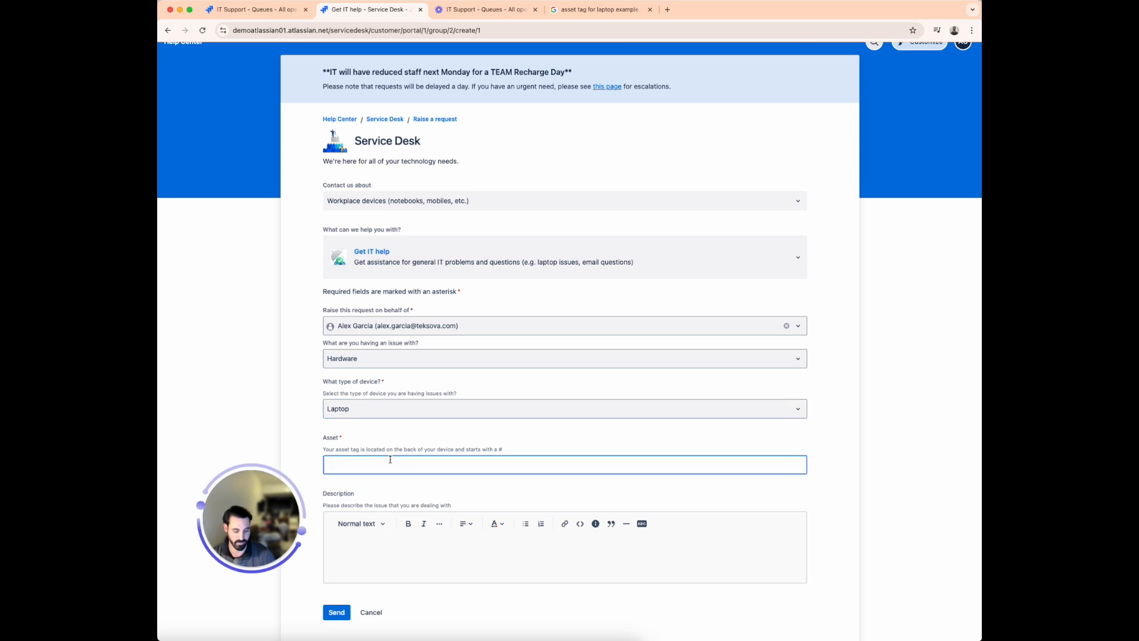
type("56782")
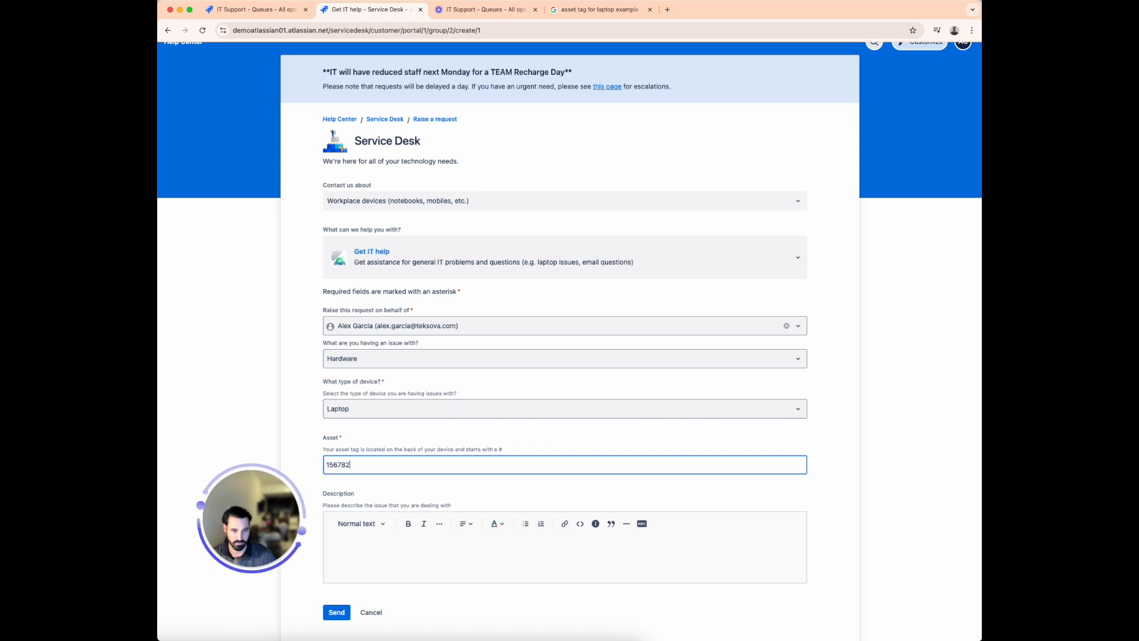
left_click(428, 545)
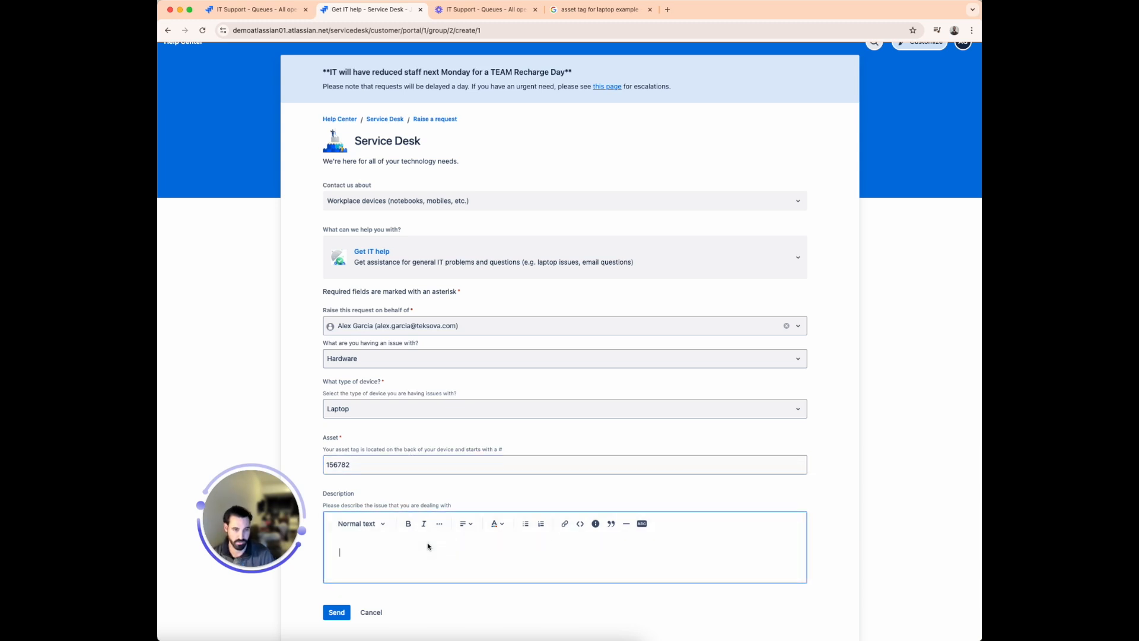
type("L")
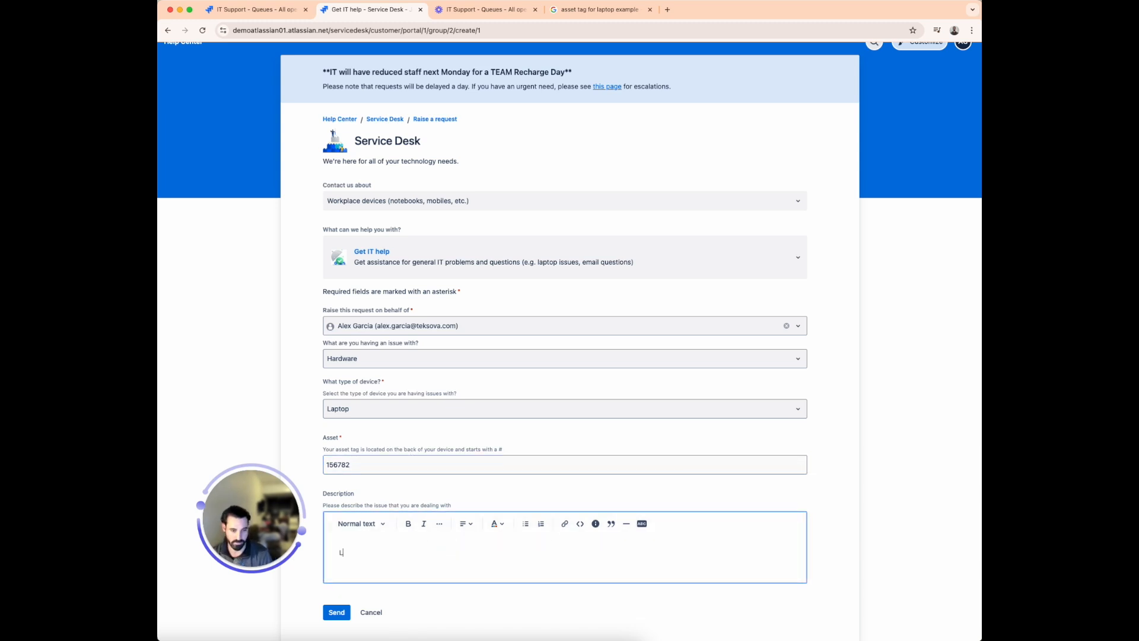
type("aptop keyboard is not working")
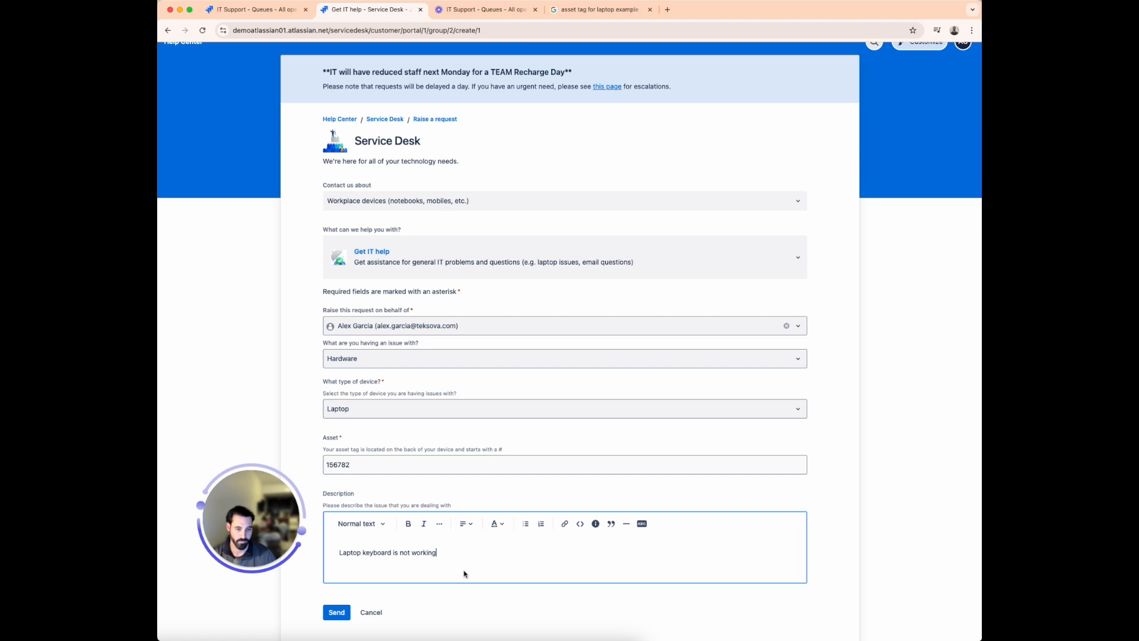
Step: Send the request and return to the IT Support queue of all open tickets
scroll(383, 584, "down", 1)
left_click(337, 595)
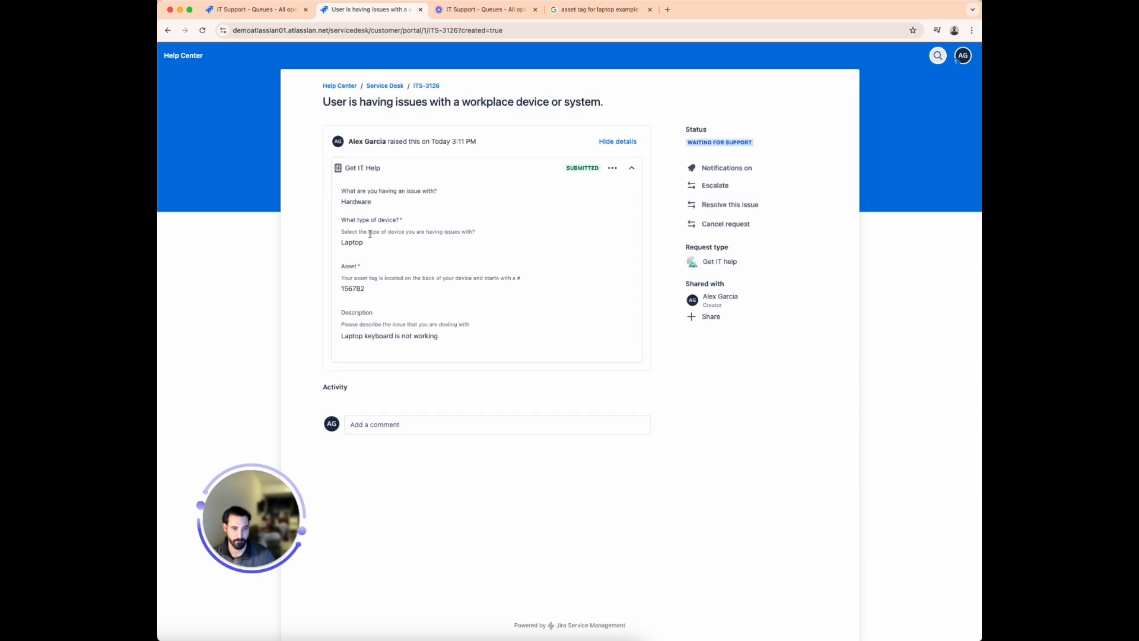
left_click(279, 10)
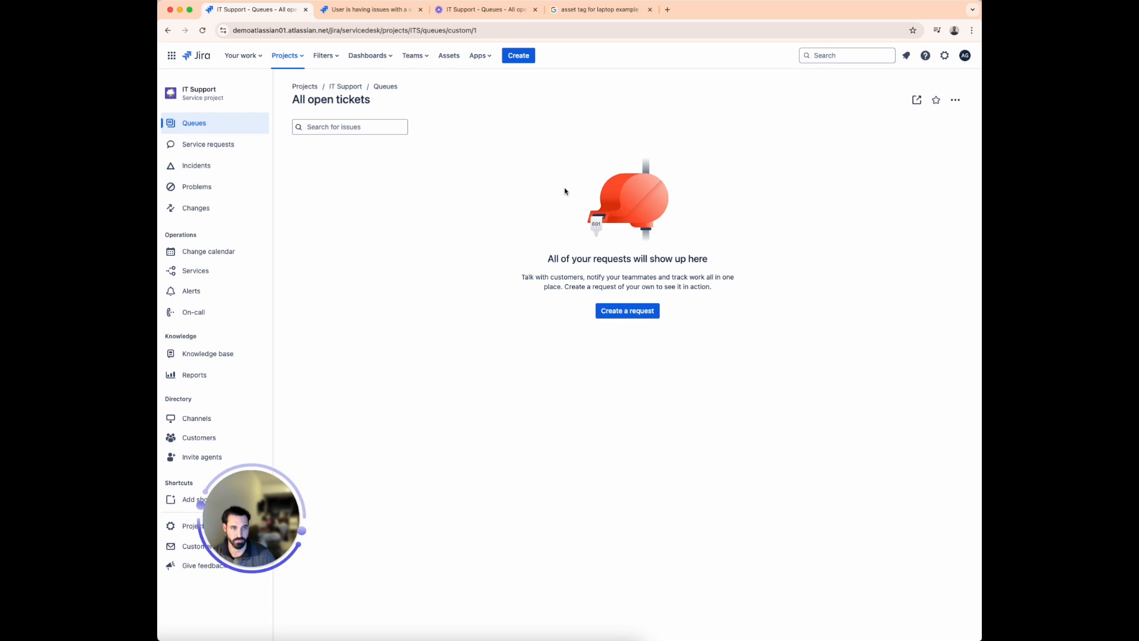